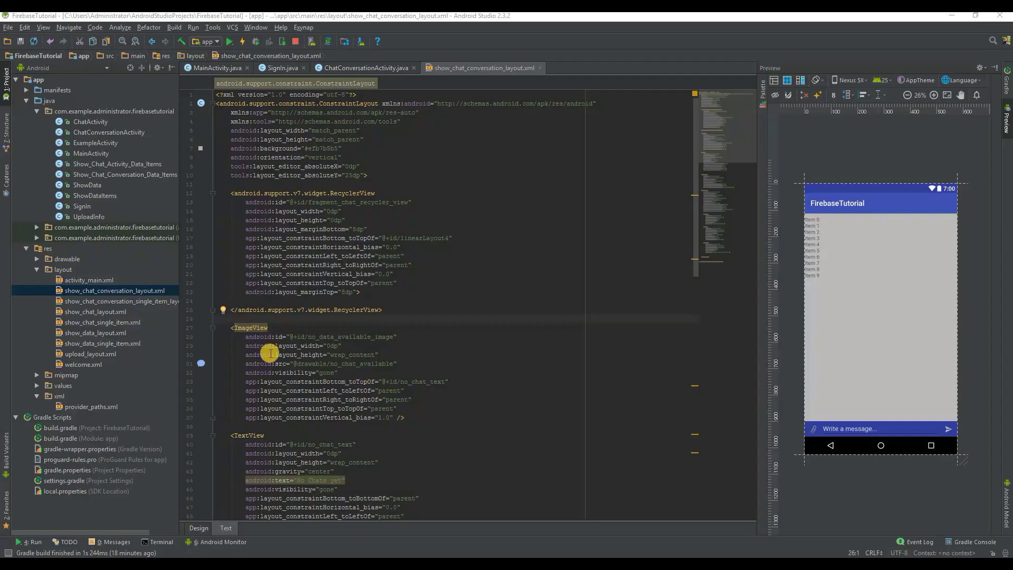
- Create the enlarge_image_layout.xml layout resource in the layout folder and view its XML
click(77, 271)
right_click(64, 270)
mouse_move(84, 247)
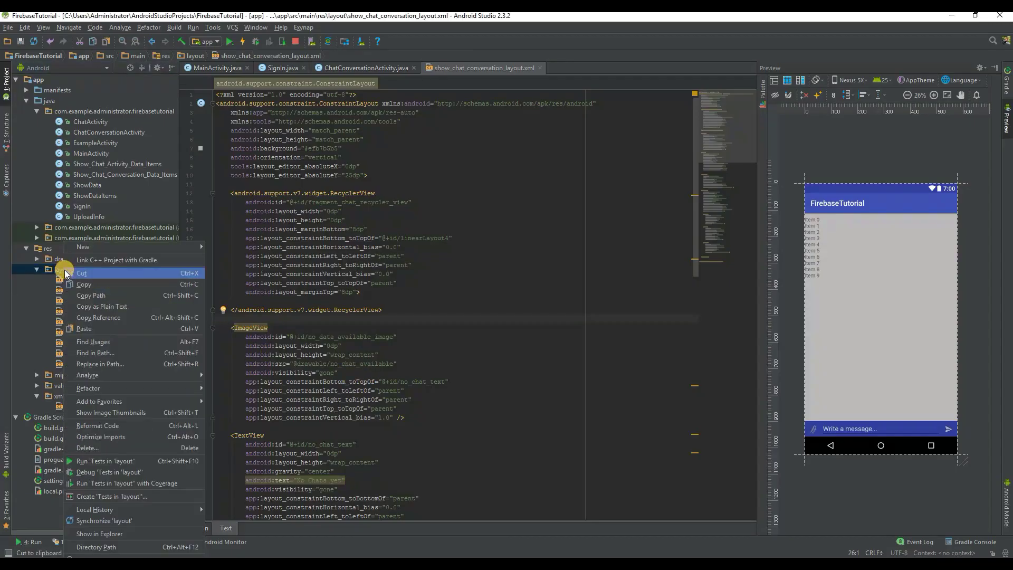
click(254, 246)
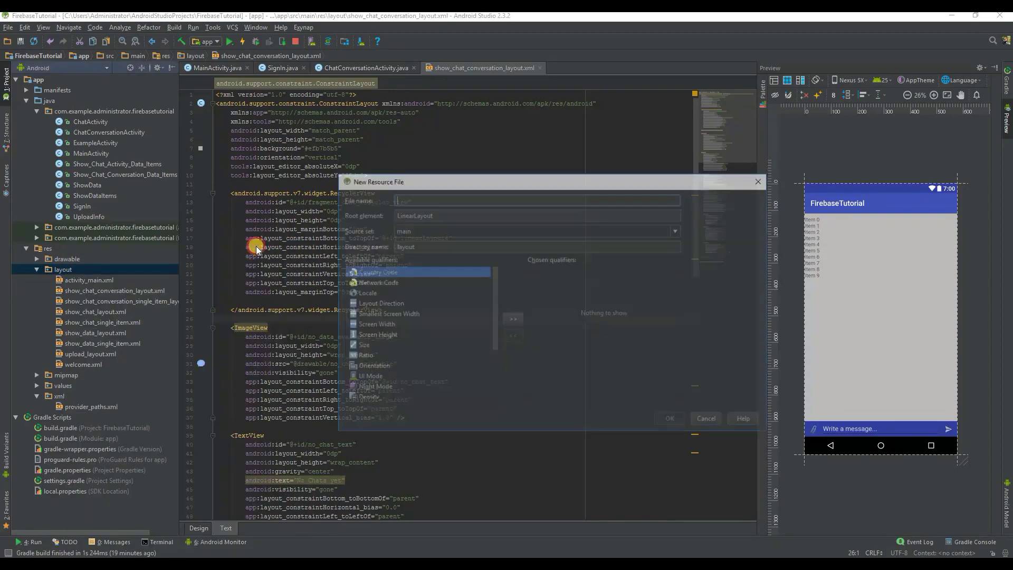
text(enlarge_image_layout)
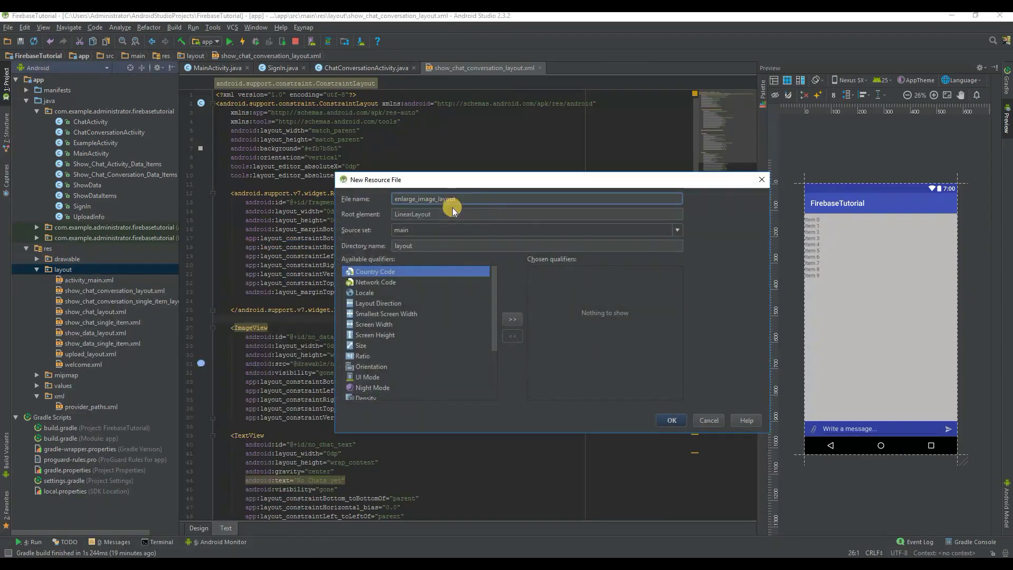
double_click(400, 199)
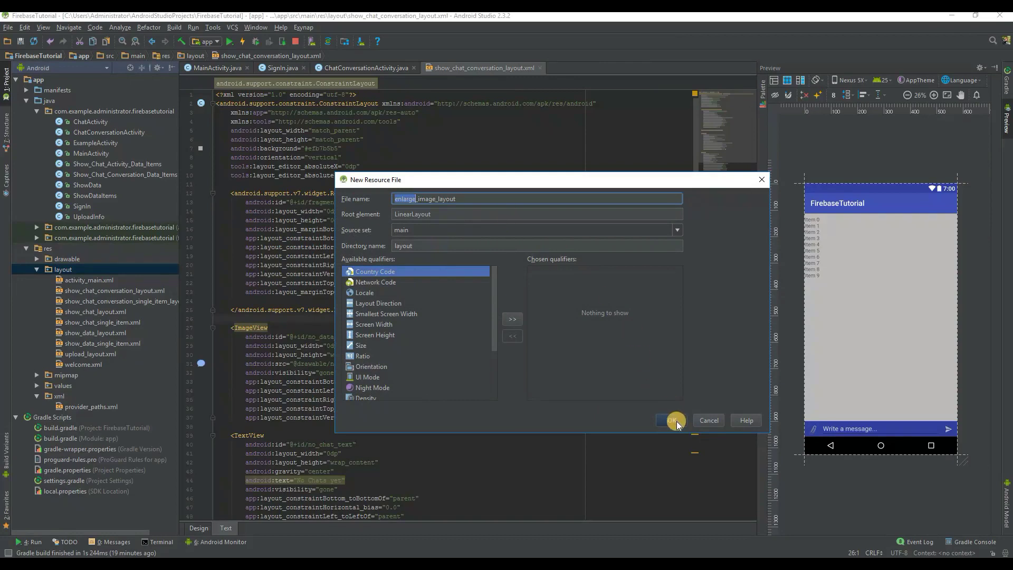
click(675, 420)
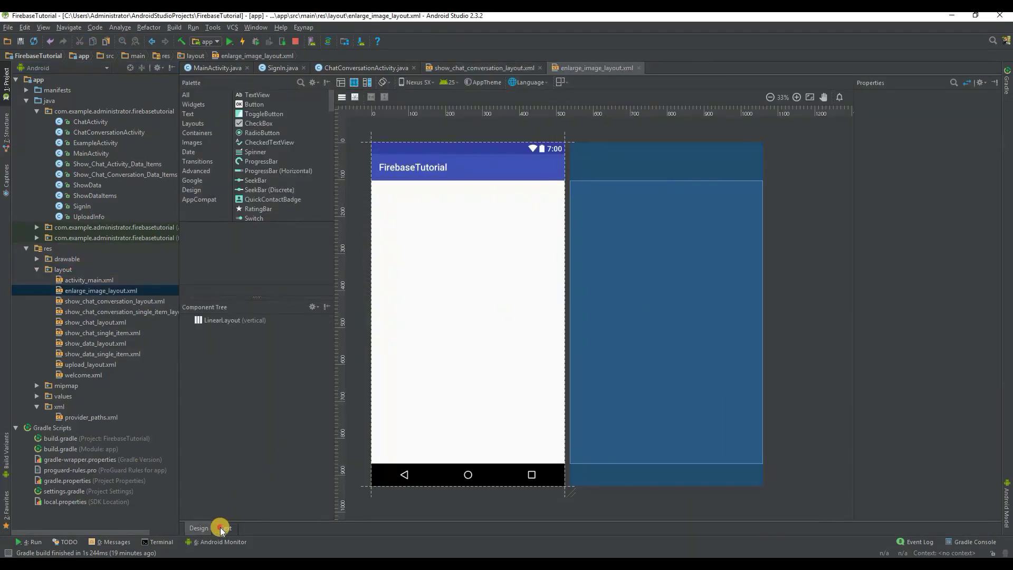
click(221, 528)
- Replace the default XML with a black ConstraintLayout holding ProgressBar, ImageView and DOWNLOAD button, then review it
mouse_move(283, 140)
mouse_down()
mouse_move(167, 111)
mouse_move(196, 88)
mouse_up()
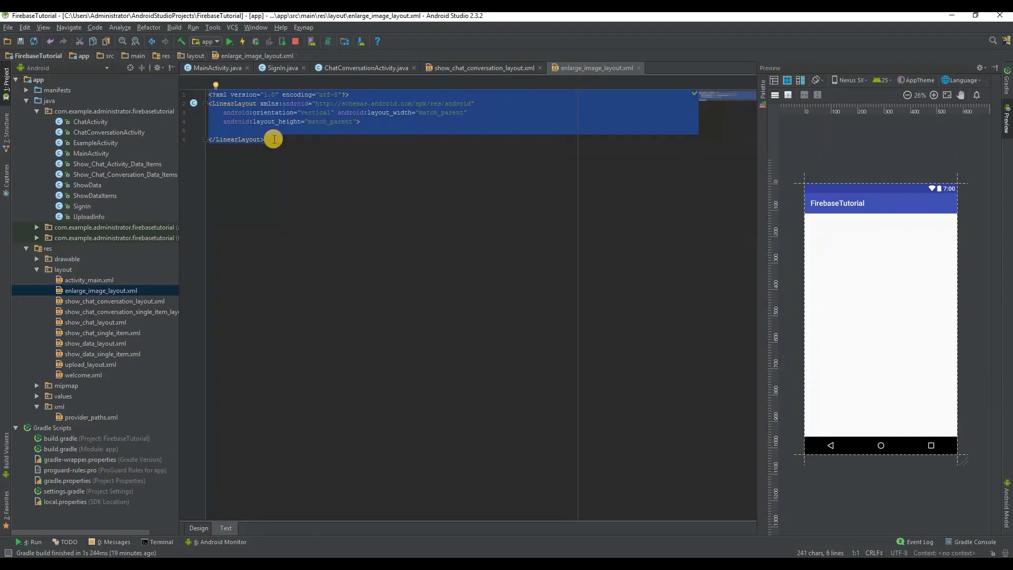
key(ctrl+v)
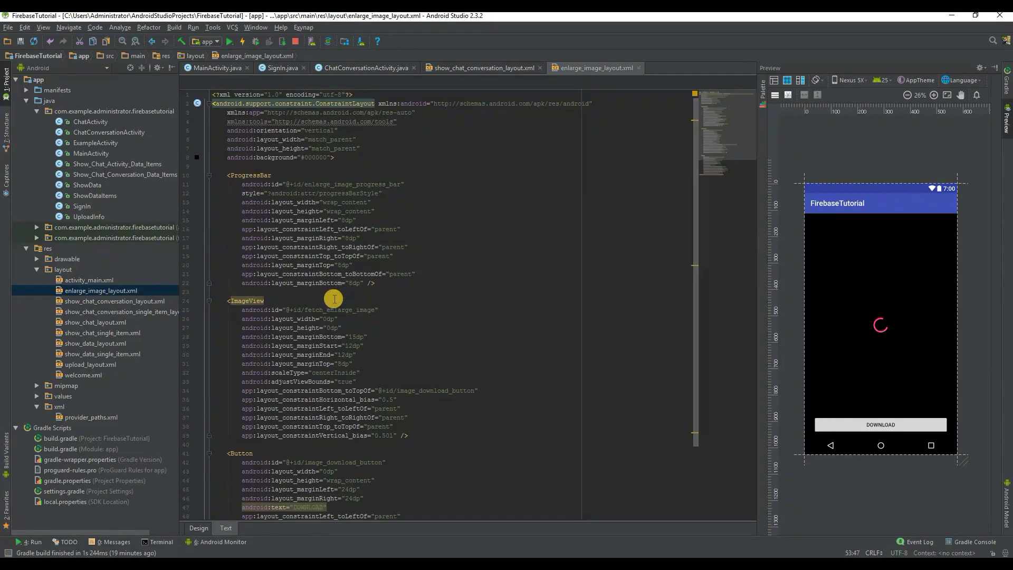
click(310, 166)
scroll(341, 269, down, 1)
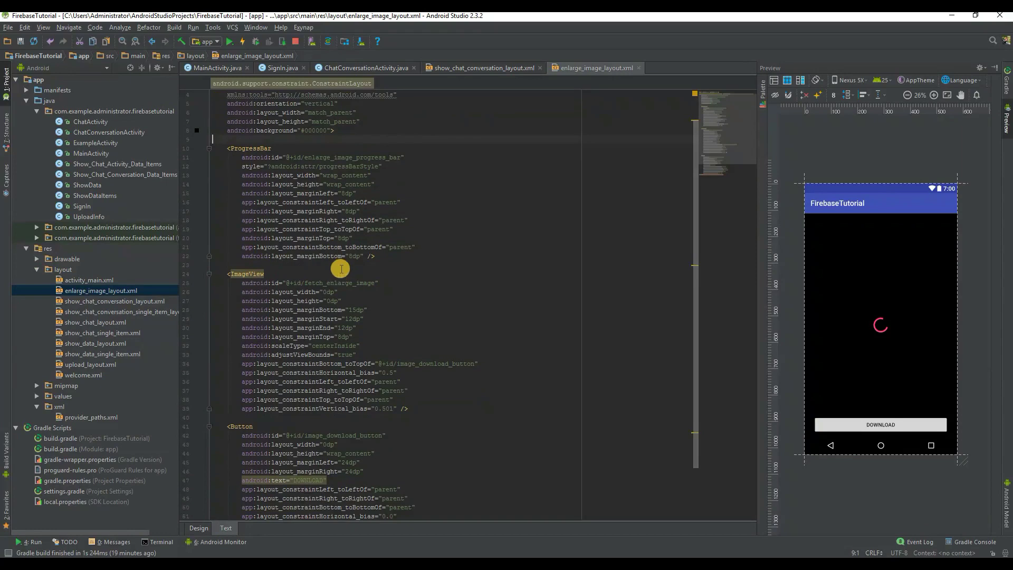
click(341, 266)
scroll(341, 266, down, 3)
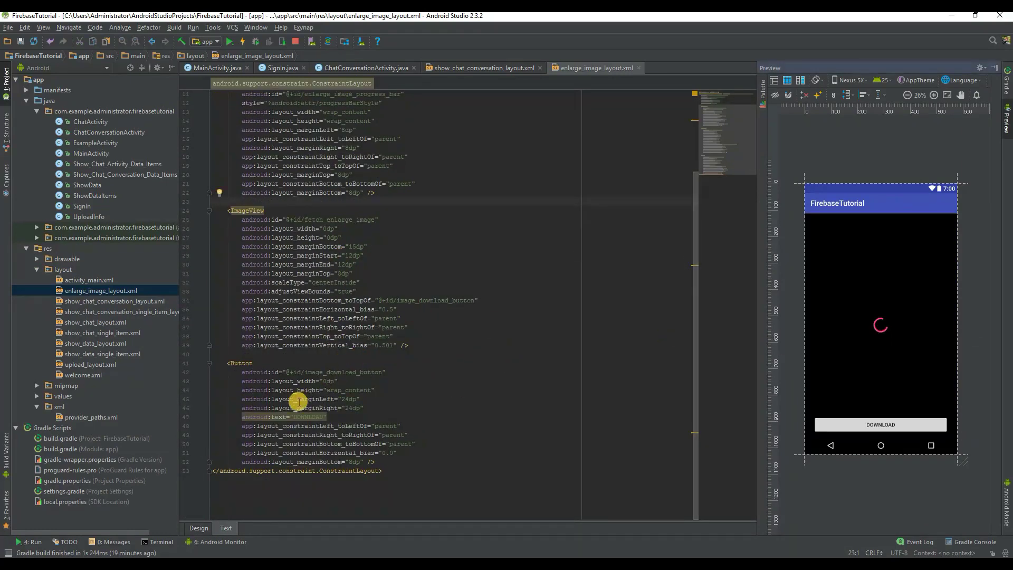
click(291, 434)
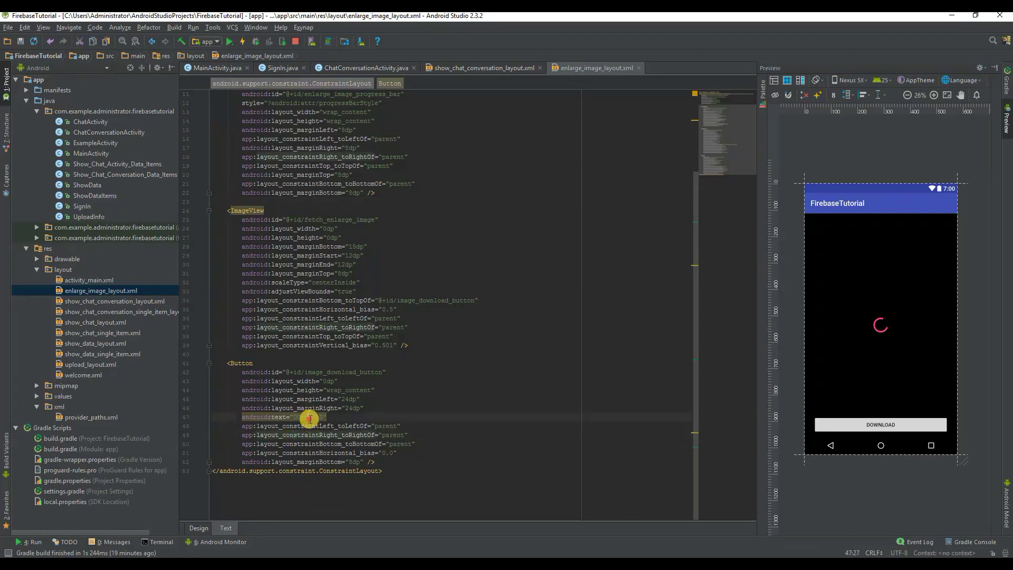
double_click(309, 417)
click(252, 210)
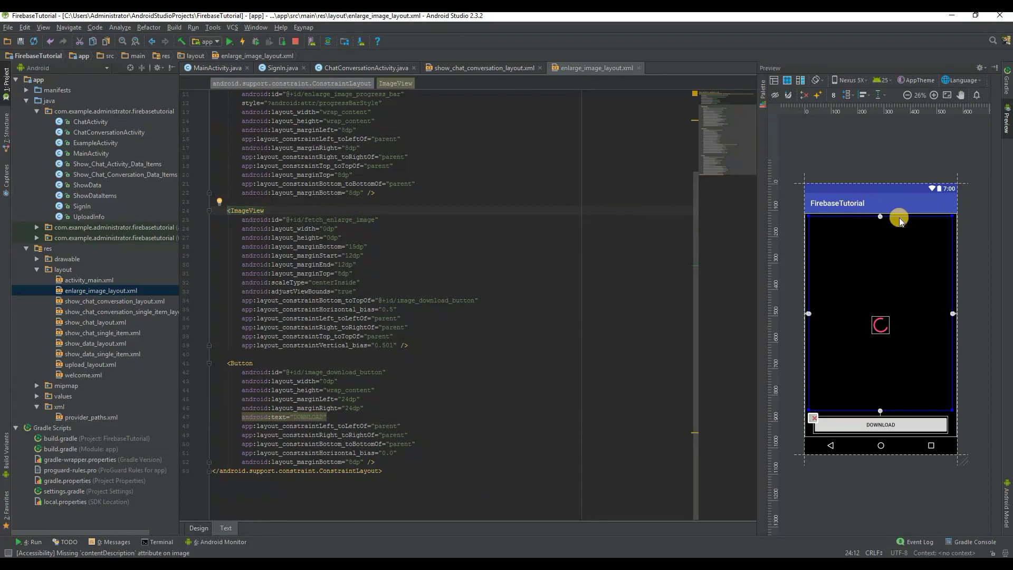
scroll(407, 306, up, 2)
scroll(407, 307, up, 2)
double_click(261, 175)
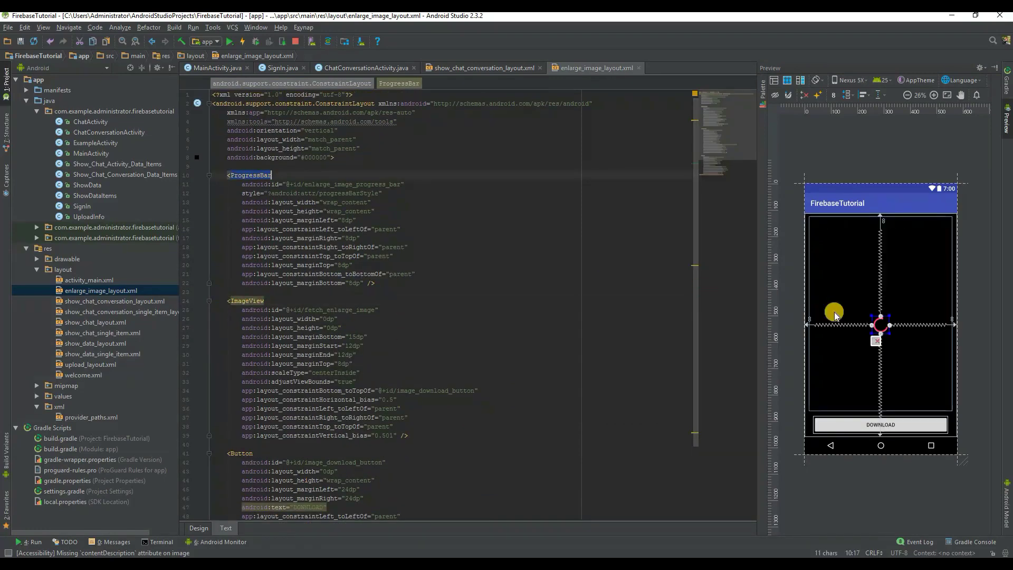
click(479, 69)
- Review ChatConversationActivity.java from onCreate and callCamera down to onStart's onDataChange
click(368, 68)
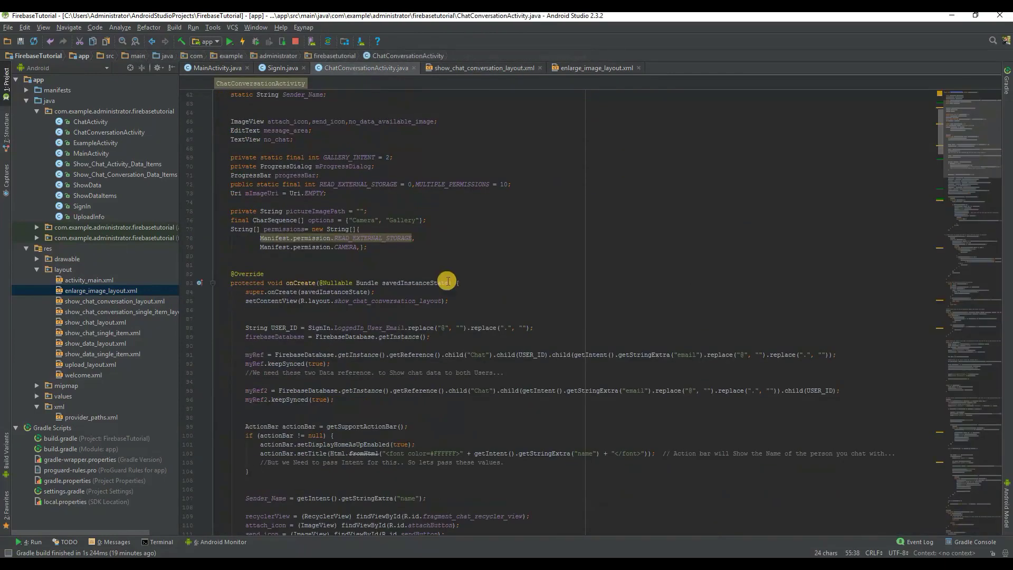
scroll(447, 281, up, 5)
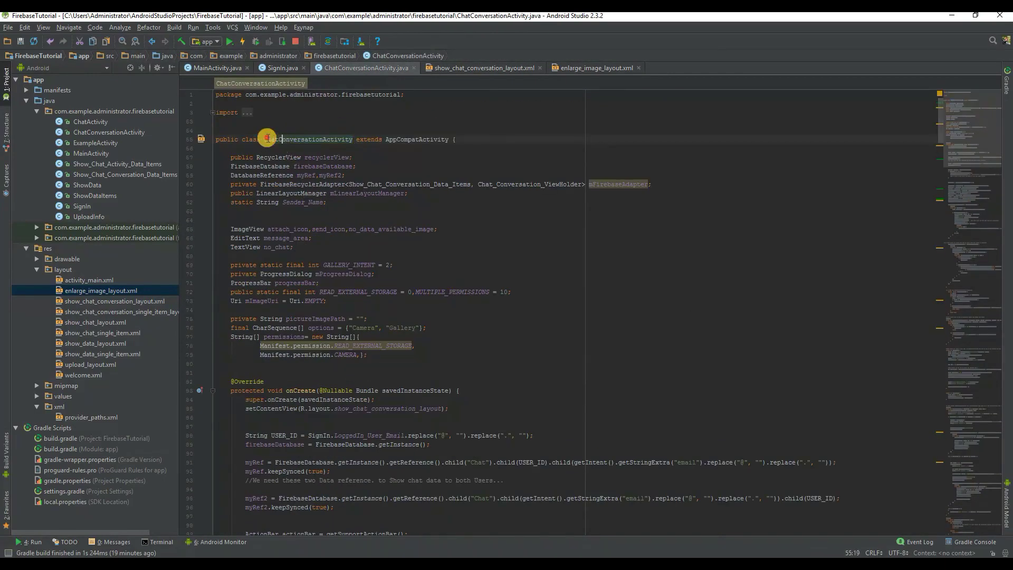
scroll(339, 214, down, 2)
scroll(339, 215, down, 7)
scroll(343, 230, down, 4)
scroll(341, 228, down, 4)
scroll(339, 229, up, 5)
scroll(352, 202, up, 5)
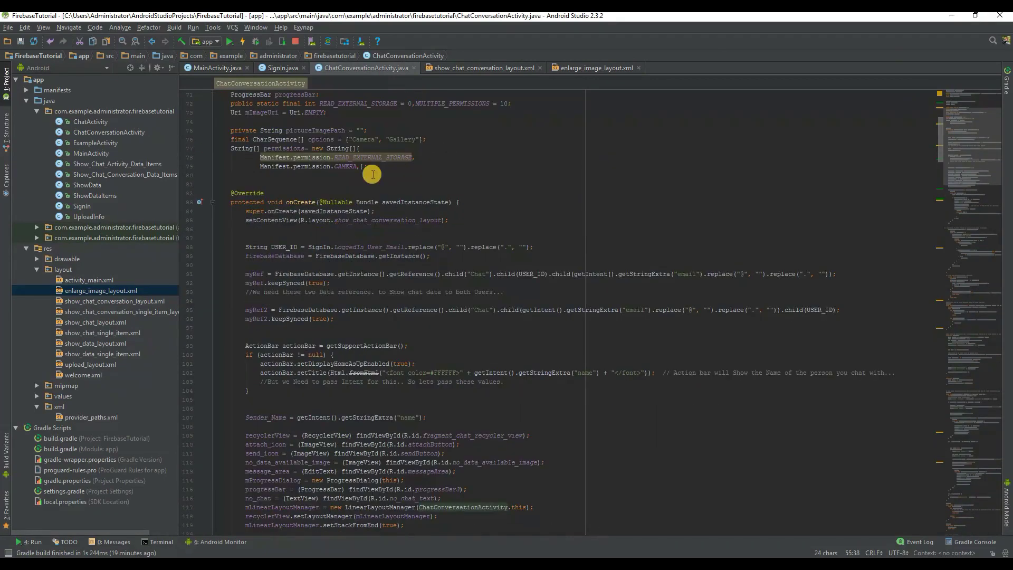
click(475, 202)
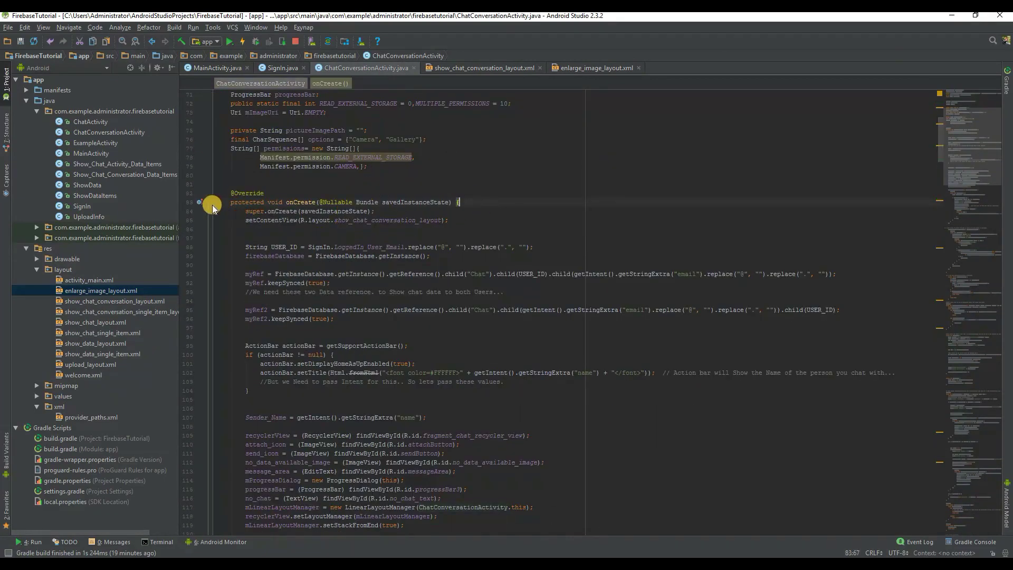
scroll(219, 212, down, 4)
scroll(219, 212, down, 9)
scroll(219, 212, down, 9)
scroll(219, 212, down, 8)
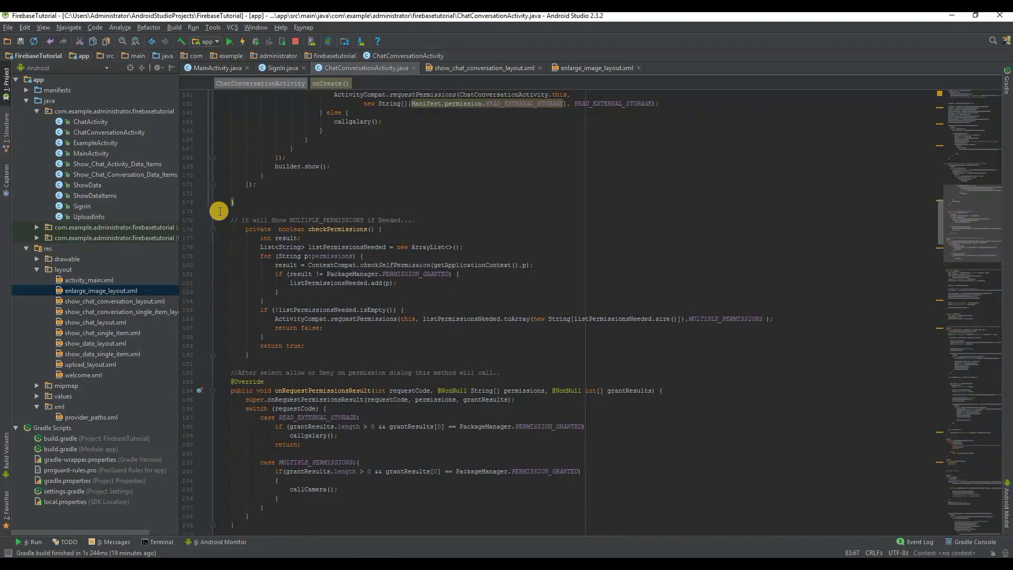
scroll(271, 227, down, 3)
scroll(271, 228, down, 2)
scroll(265, 241, down, 7)
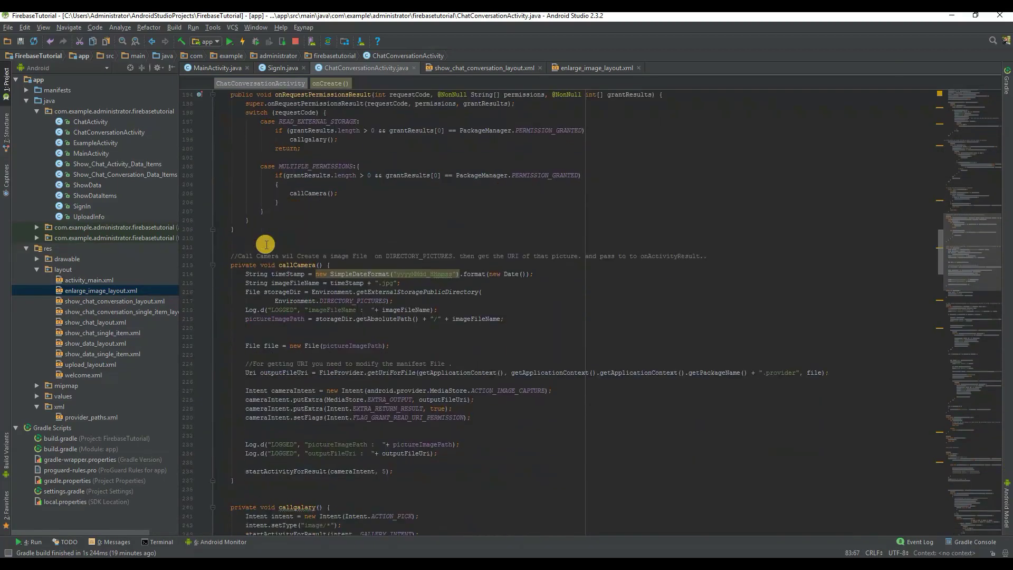
scroll(267, 245, down, 3)
double_click(295, 184)
scroll(265, 243, down, 6)
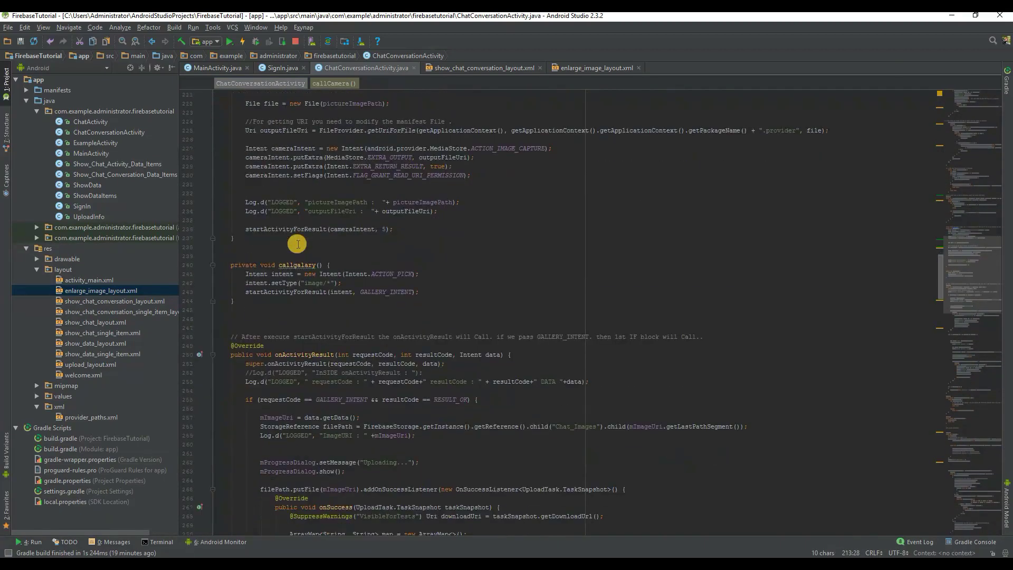
scroll(297, 244, down, 3)
scroll(294, 279, down, 6)
scroll(293, 277, down, 7)
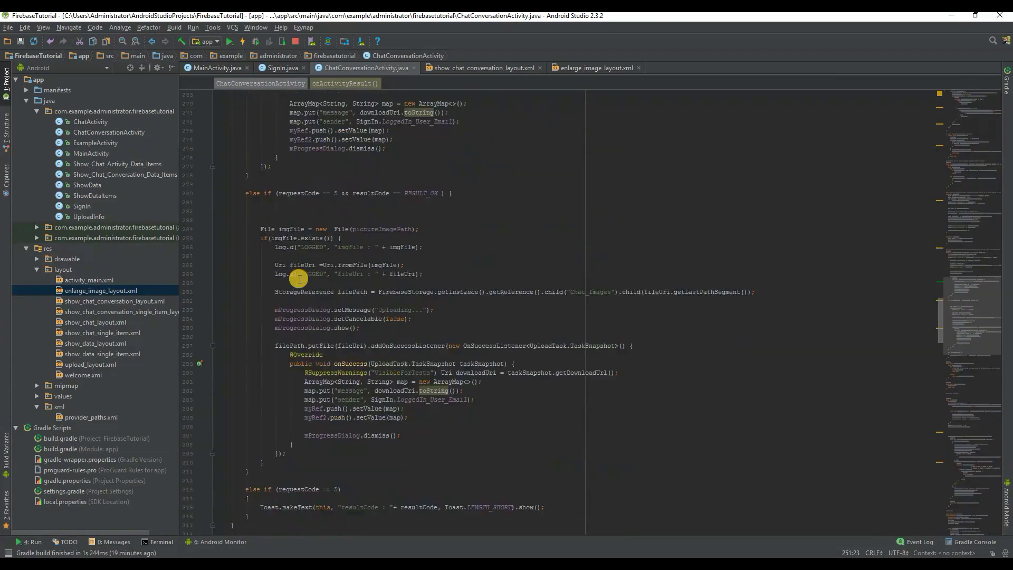
scroll(300, 278, down, 8)
scroll(299, 279, down, 4)
scroll(299, 278, down, 5)
scroll(299, 278, down, 8)
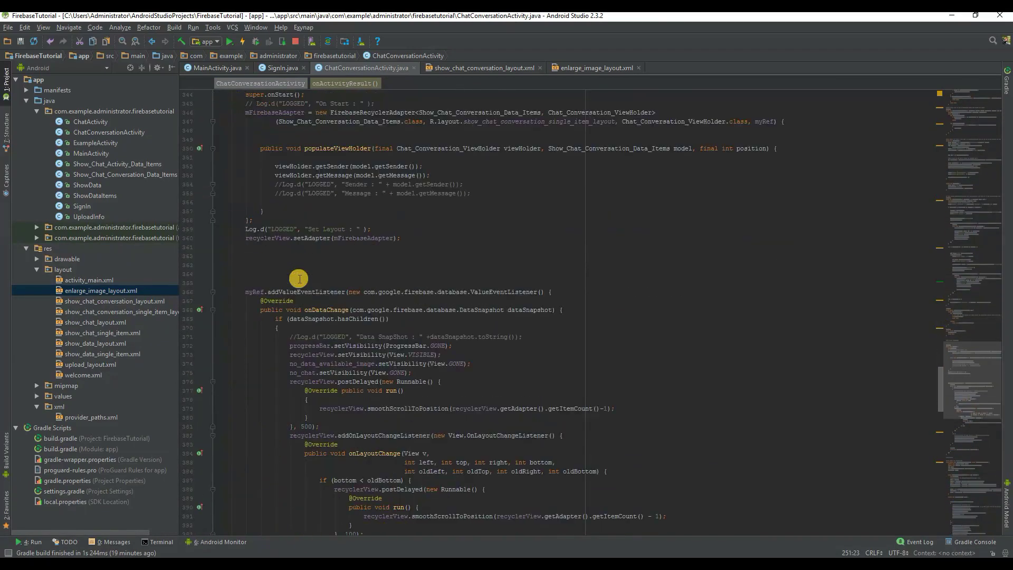
scroll(301, 281, up, 4)
double_click(289, 194)
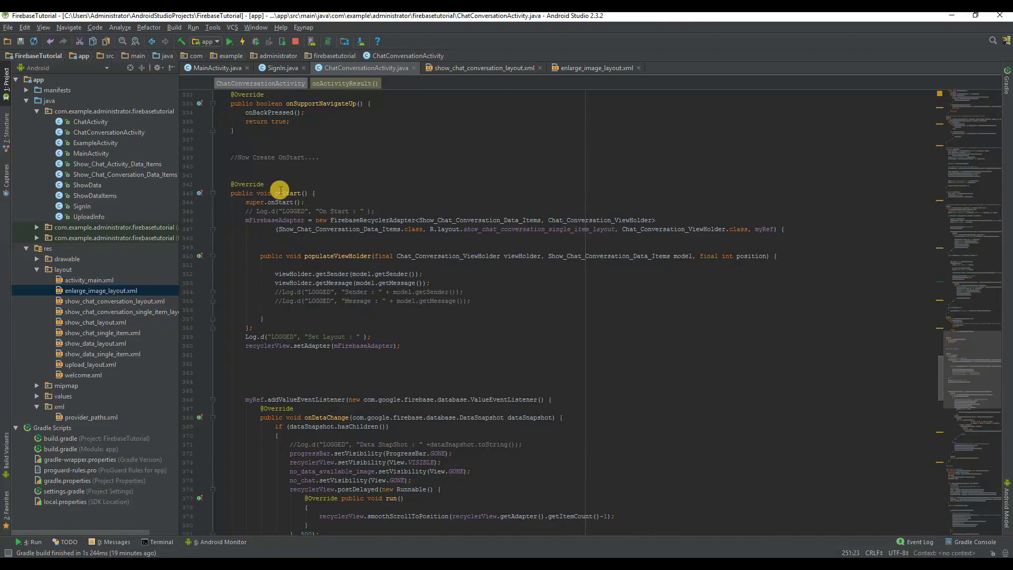
scroll(372, 274, down, 2)
scroll(364, 304, down, 3)
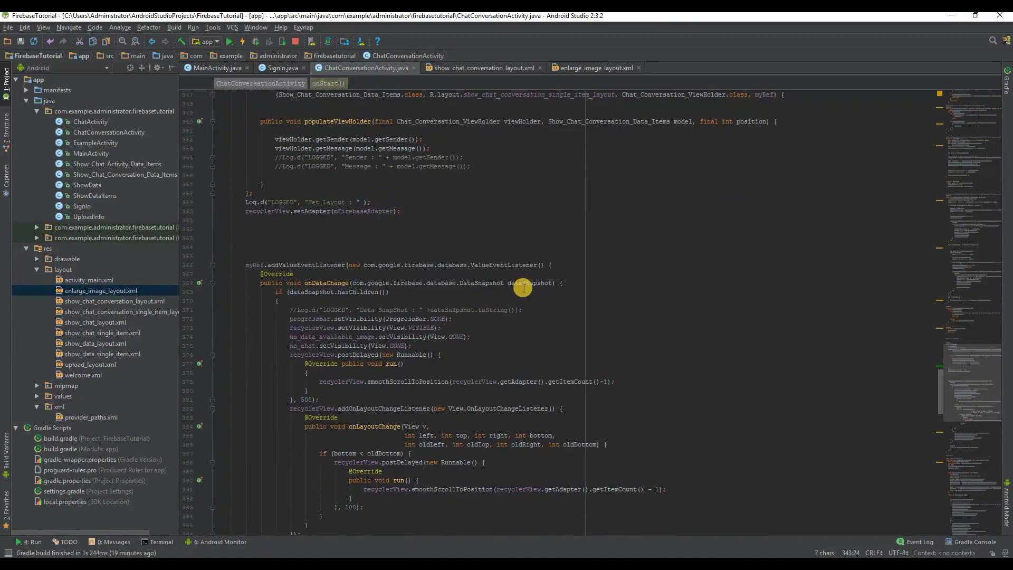
click(559, 265)
scroll(558, 265, down, 4)
scroll(538, 271, down, 2)
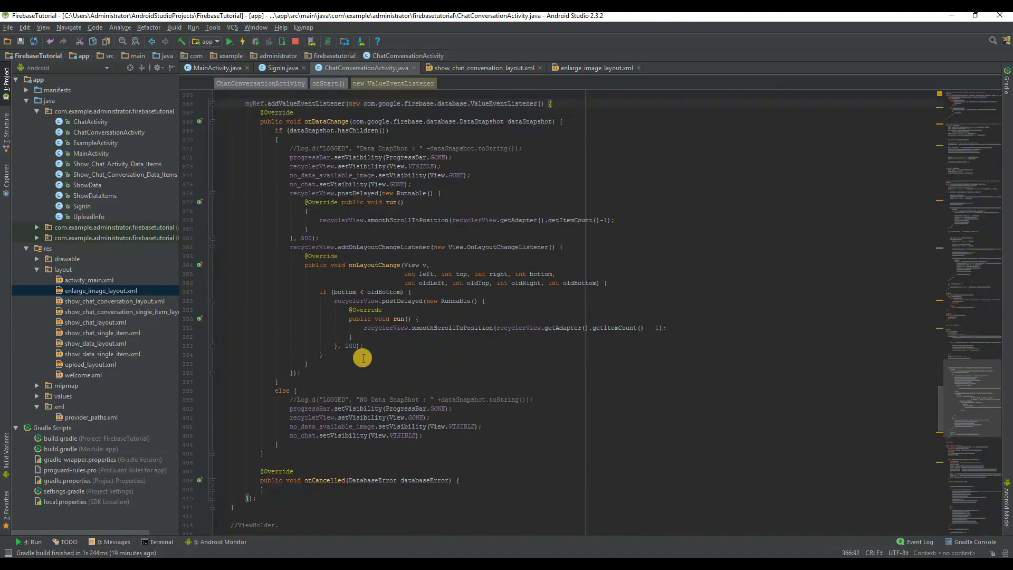
scroll(527, 199, up, 5)
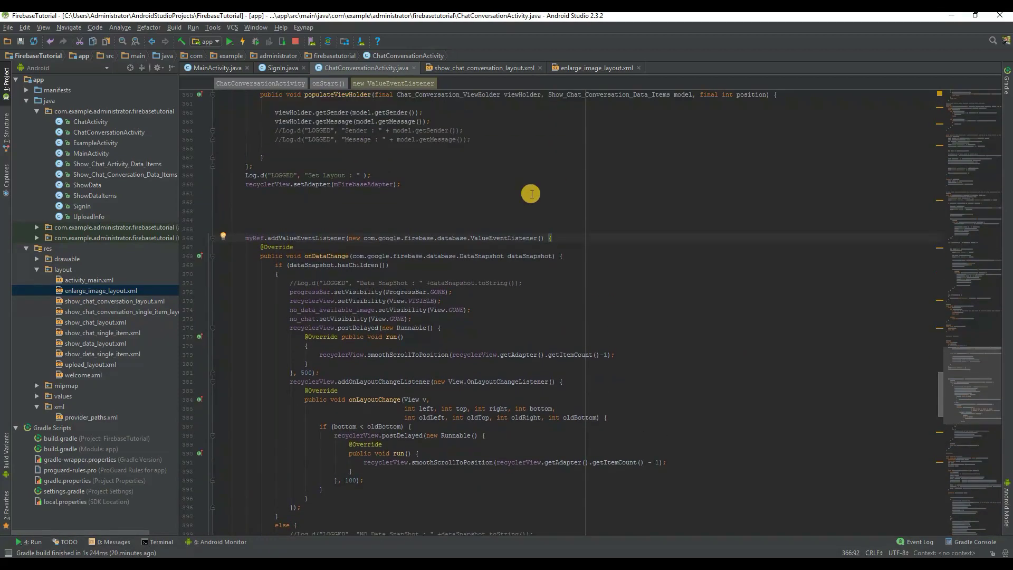
scroll(389, 222, up, 2)
scroll(389, 222, up, 2)
- Replace the commented Log.d lines in populateViewHolder with the pasted setOnClickListener block
click(478, 247)
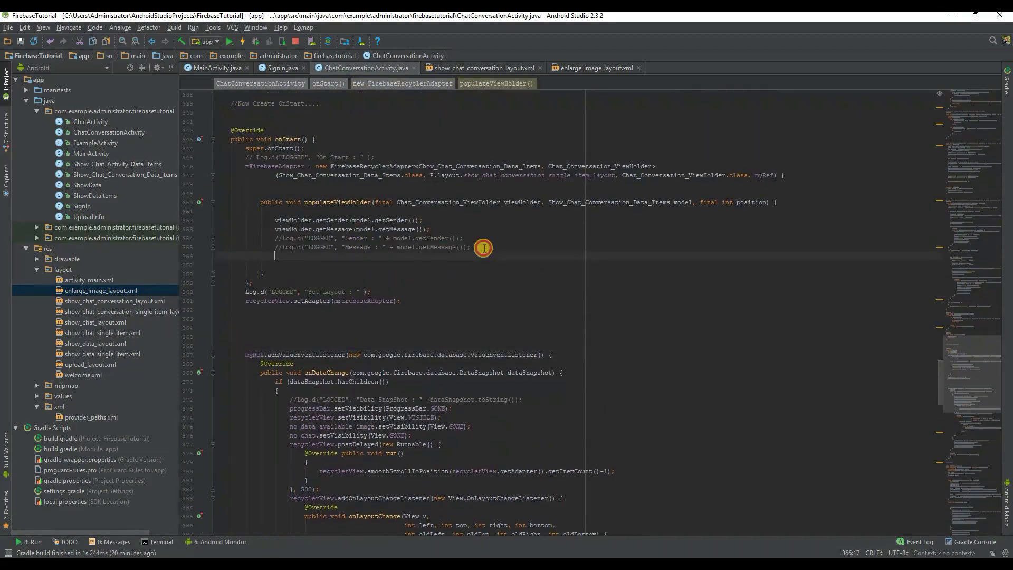
key(Return)
key(Return)
key(Return)
drag(473, 247, 273, 236)
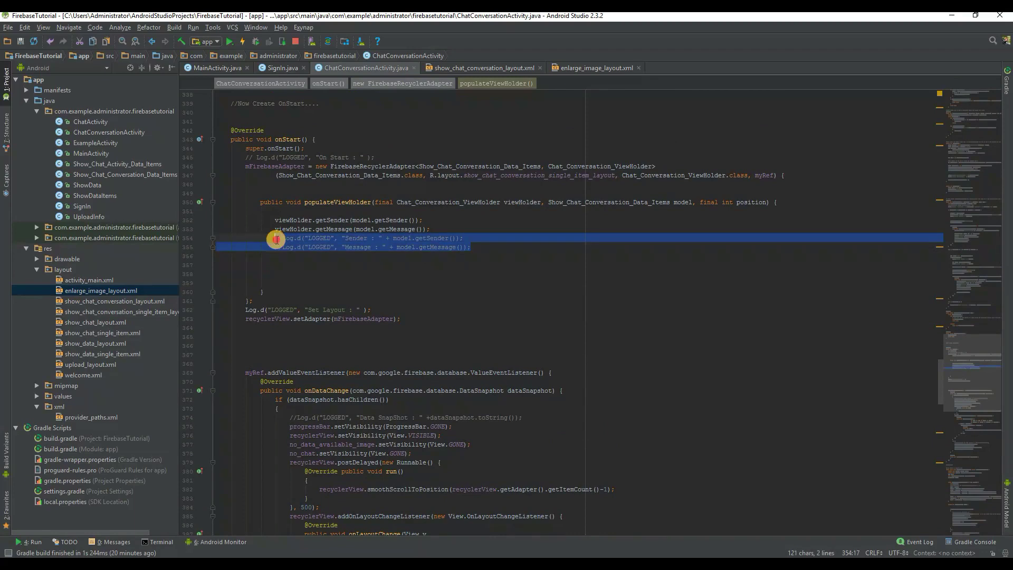
key(BackSpace)
key(Return)
text(viewHolder.mView.setOnClickListener(new View.OnClickListener() {                      @Override                     public void onClick(final View v) {                          final DatabaseReference ref = mFirebaseAdapter.getRef(position);                         ref.keepSynced(true);                         ref.addValueEventListener(new ValueEventListener() {                             @Override                             public void onDataChange(DataSnapshot dataSnapshot) {                                 String retrieve_image_url = dataSnapshot.child("message").getValue(String.class);                                 if(retrieve_image_url.startsWith("https"))                                 {                                     //Toast.makeText(ChatConversationActivity.this, "URL : " + retrieve_image_url, Toast.LENGTH_SHORT).show();                                     Intent intent = (new Intent(ChatConversationActivity.this,EnlargeImageView.class));                                     intent.putExtra("url",retrieve_image_url);                                     startActivity(intent);                                 }                             }                              @Override                             public void onCancelled(DatabaseError databaseError) {                              }                         });                     }                 });)
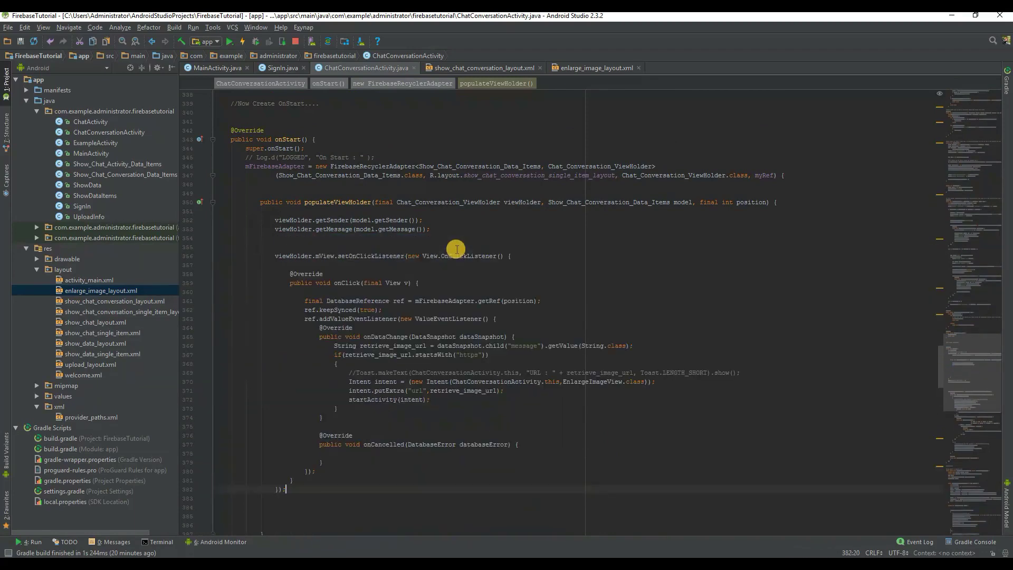
- Import the Firebase DataSnapshot and ValueEventListener classes
key(alt+Return)
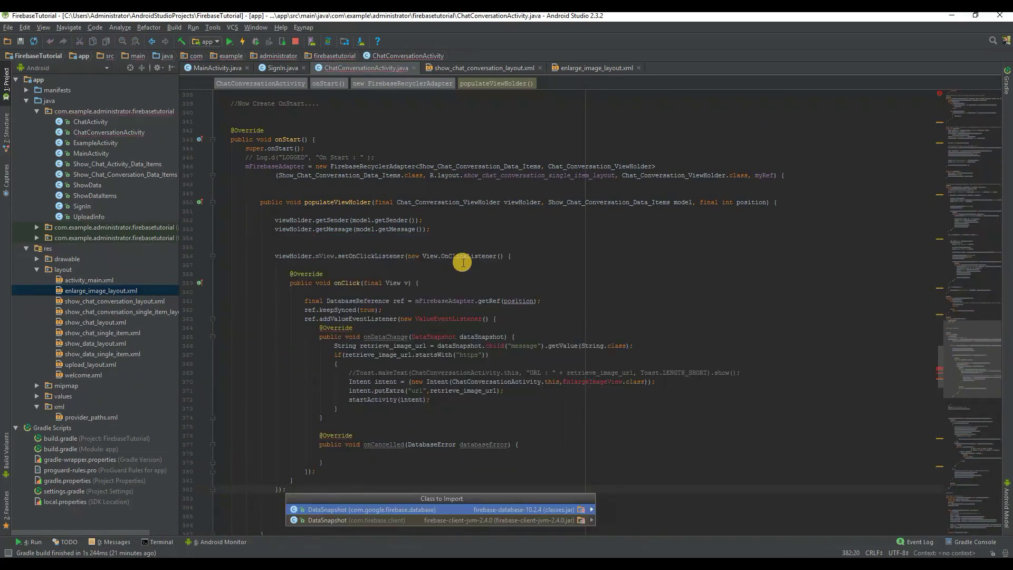
key(Return)
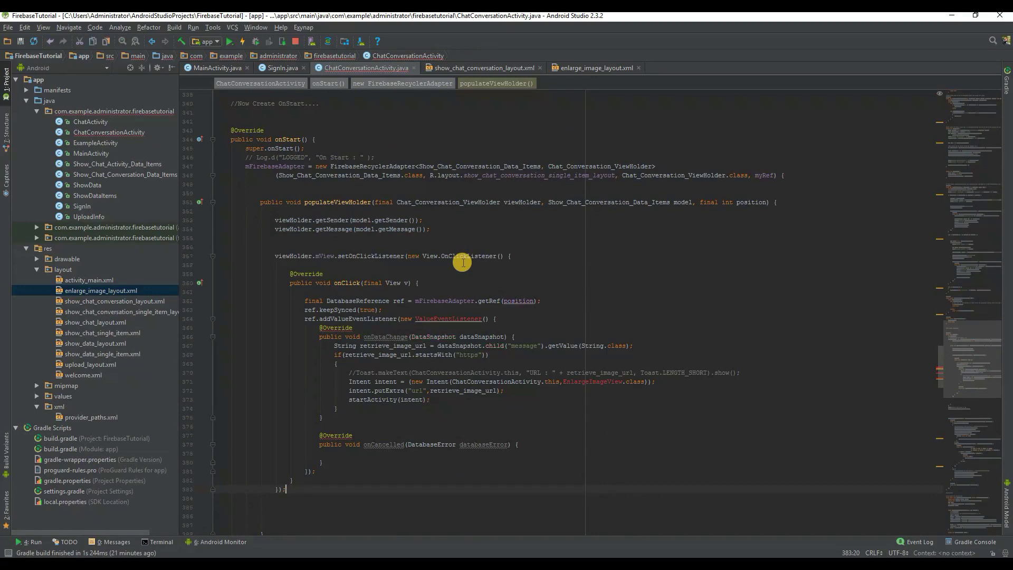
key(alt+Return)
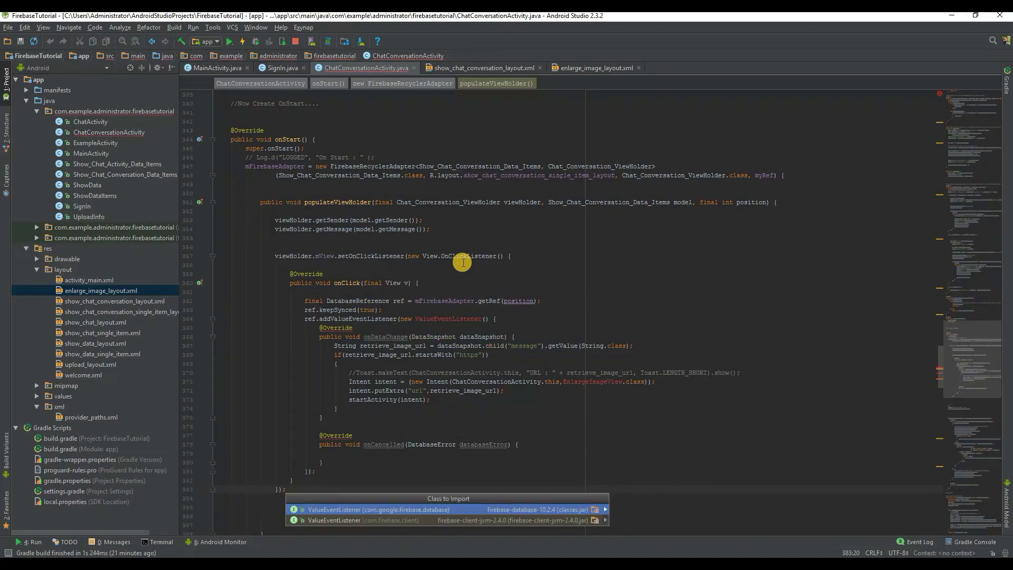
key(Return)
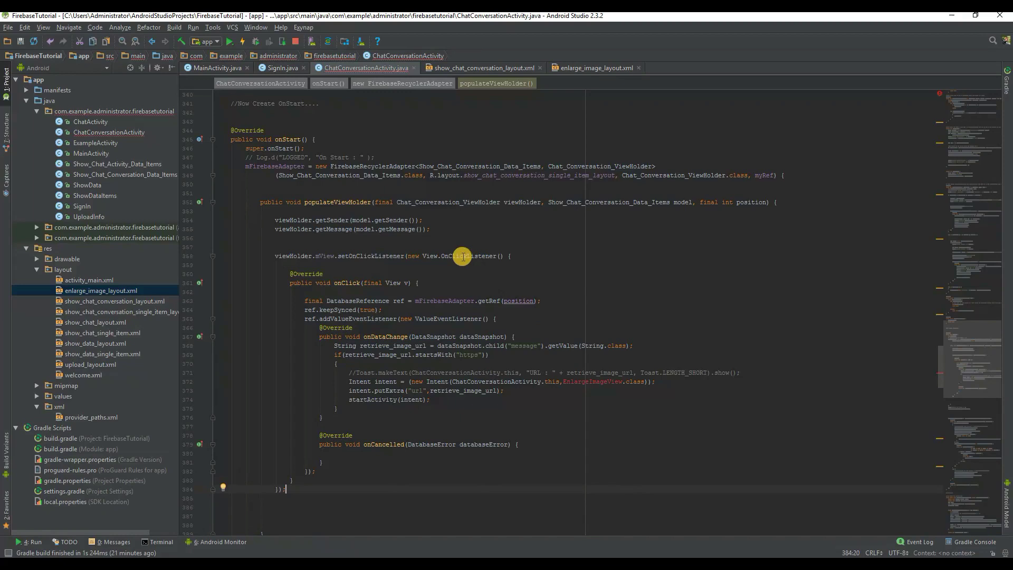
- Delete the Toast statement inside onDataChange's https check
click(490, 355)
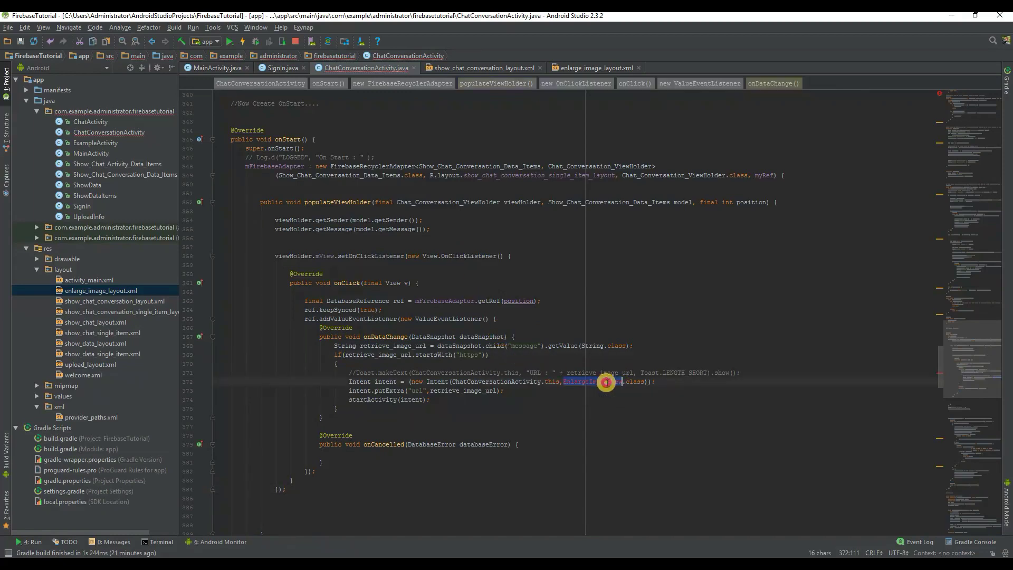
click(359, 366)
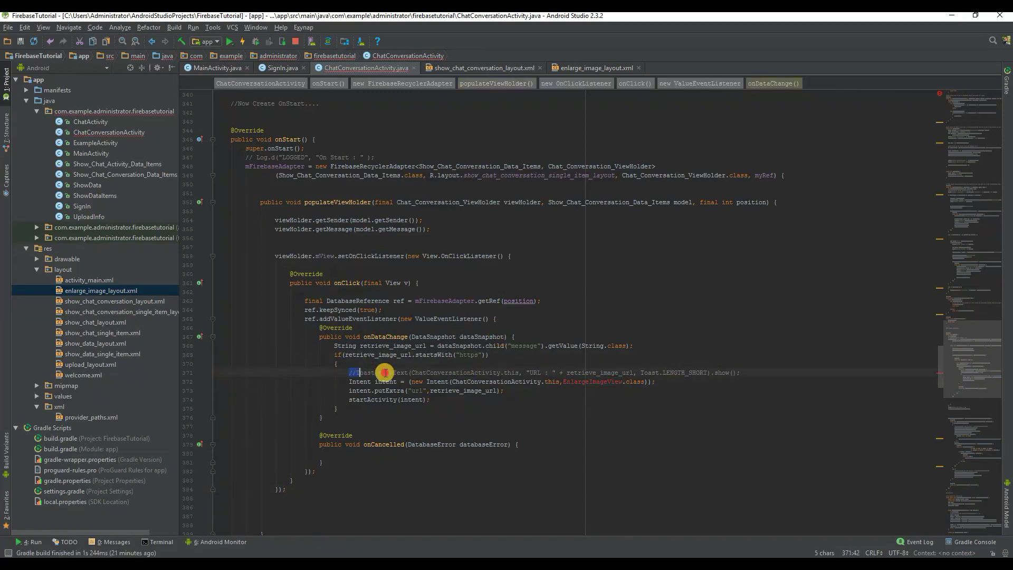
drag(349, 372, 740, 373)
key(BackSpace)
text(//OnClick)
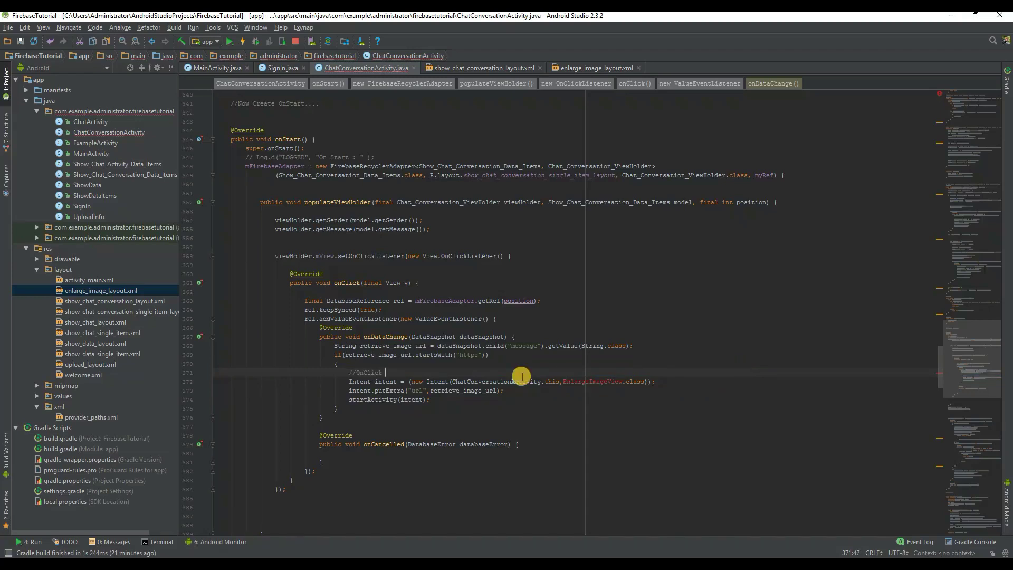
text(on a Image )
text(the Image URL will Pass it)
text(to Next activi)
text(ty)
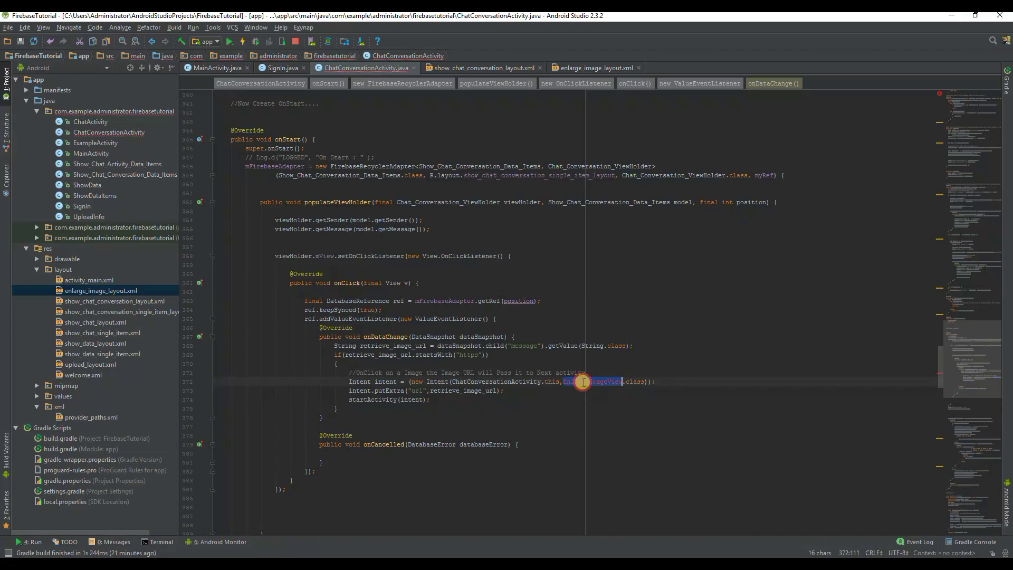
- Finish the image-tap comment above the Intent line and select the unresolved EnlargeImageView name
click(594, 370)
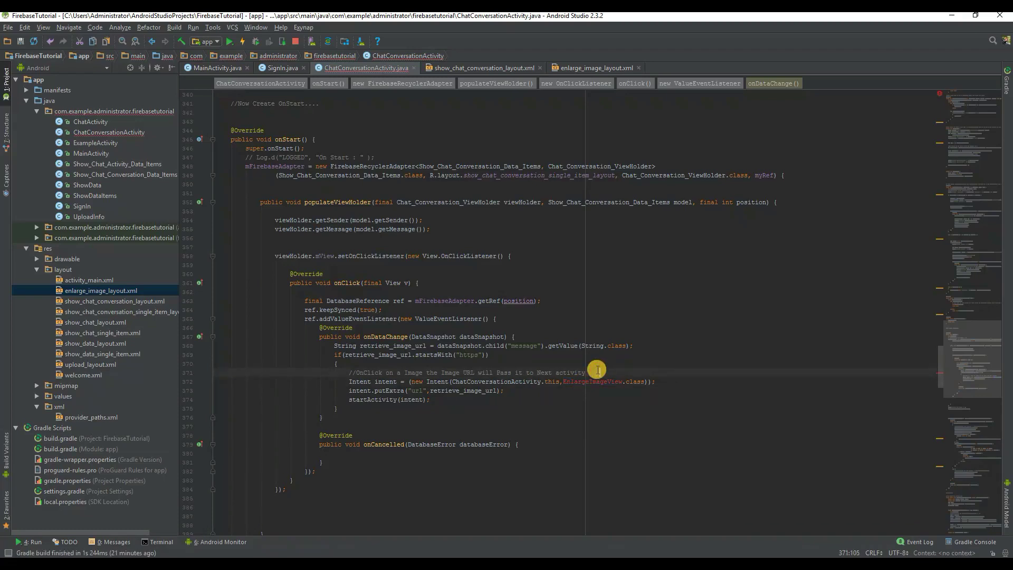
text(EnlargeImageView) a User ca)
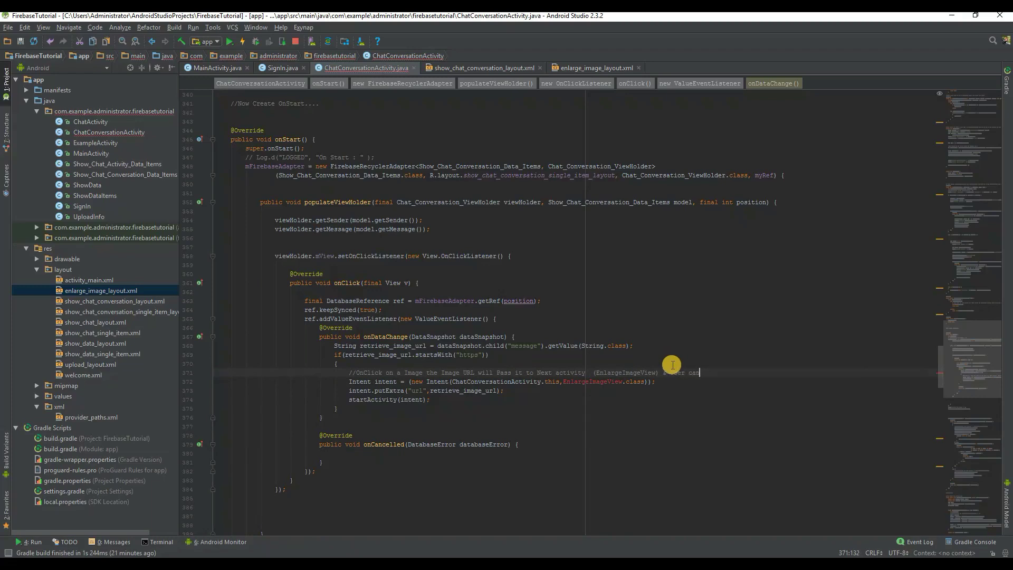
text(the Image )
text(and Download Them..)
key(Return)
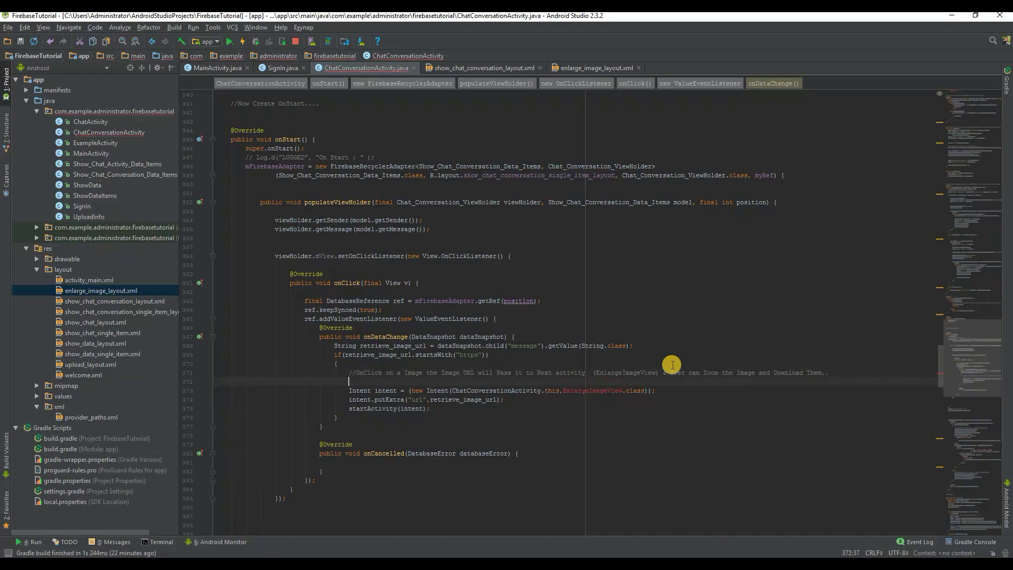
double_click(592, 390)
key(ctrl+c)
- Create the EnlargeImageView Java class in the app's main package
mouse_move(591, 390)
right_click(77, 111)
mouse_move(96, 118)
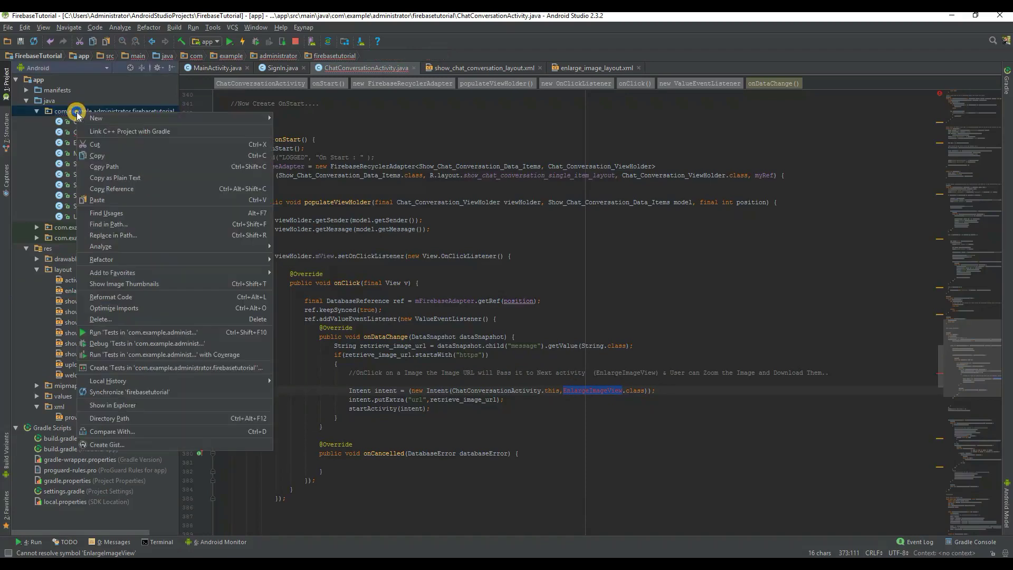
click(309, 114)
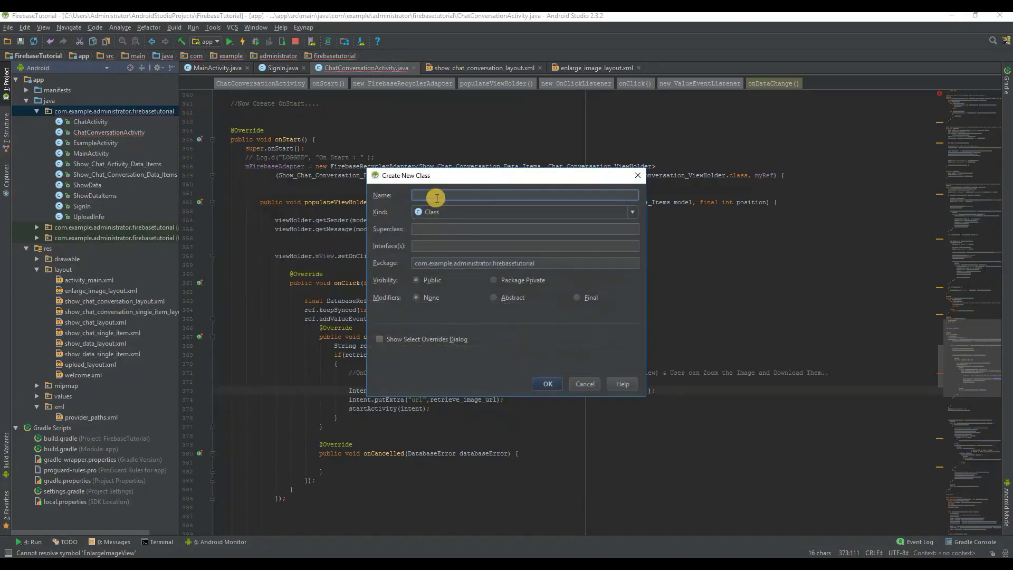
key(ctrl+v)
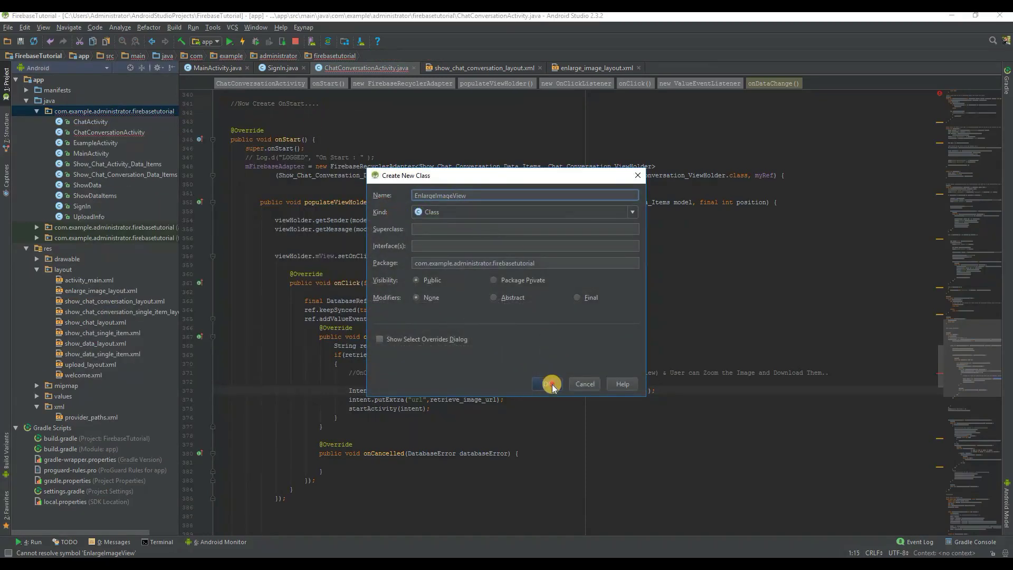
click(552, 385)
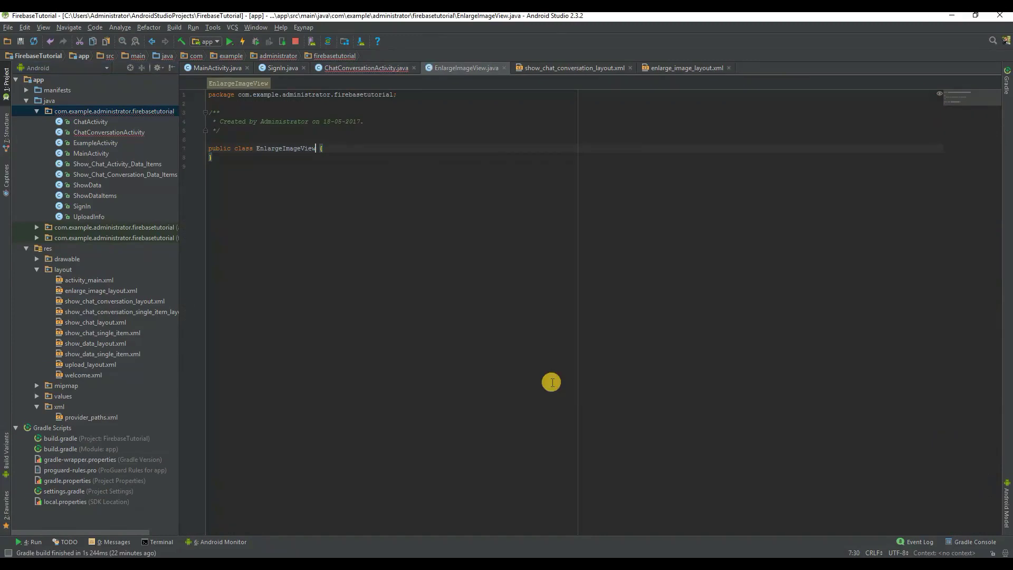
click(326, 148)
key(Return)
key(Return)
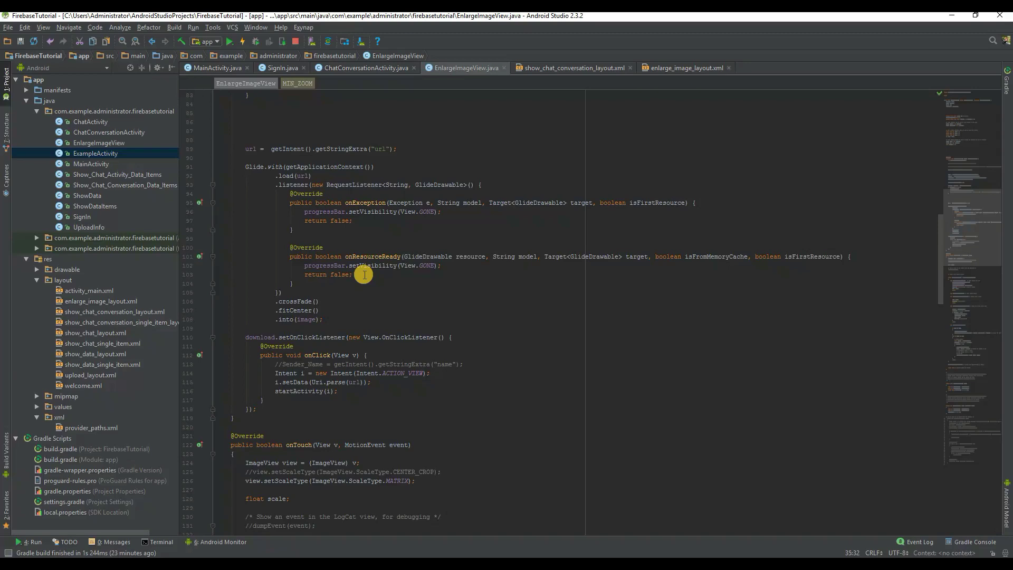
click(338, 328)
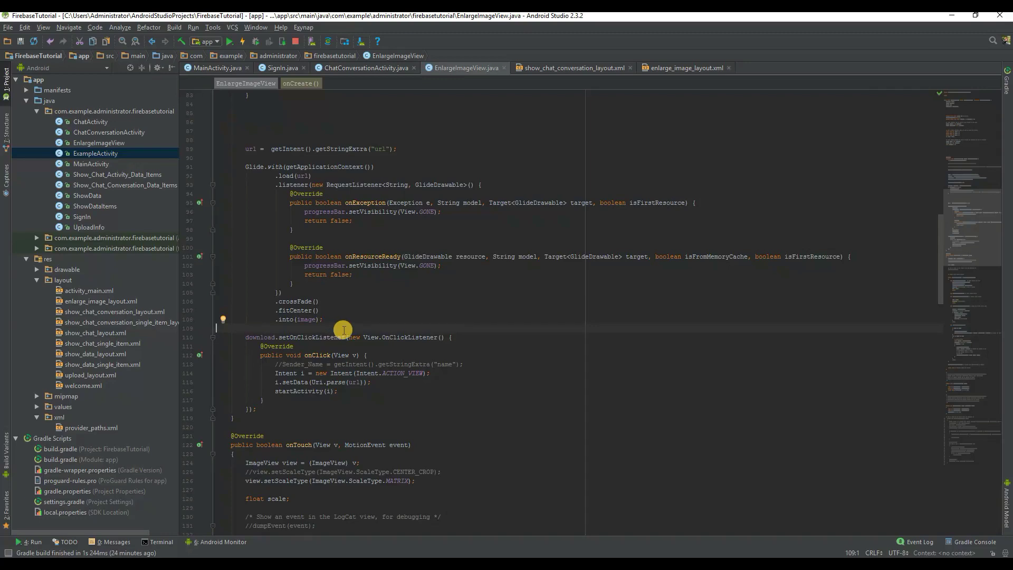
scroll(344, 330, up, 3)
scroll(324, 301, up, 5)
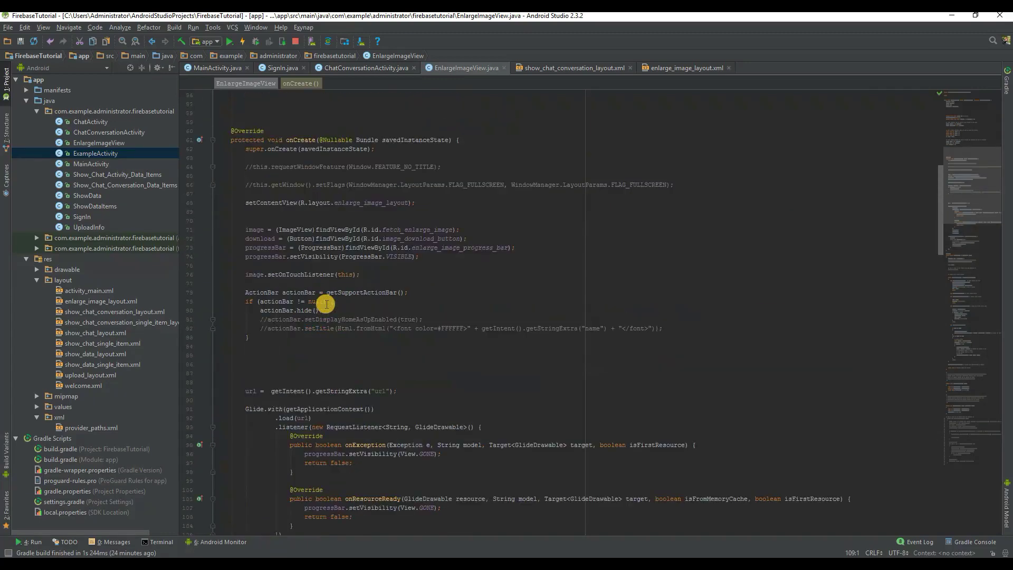
scroll(325, 303, up, 5)
scroll(325, 303, up, 5)
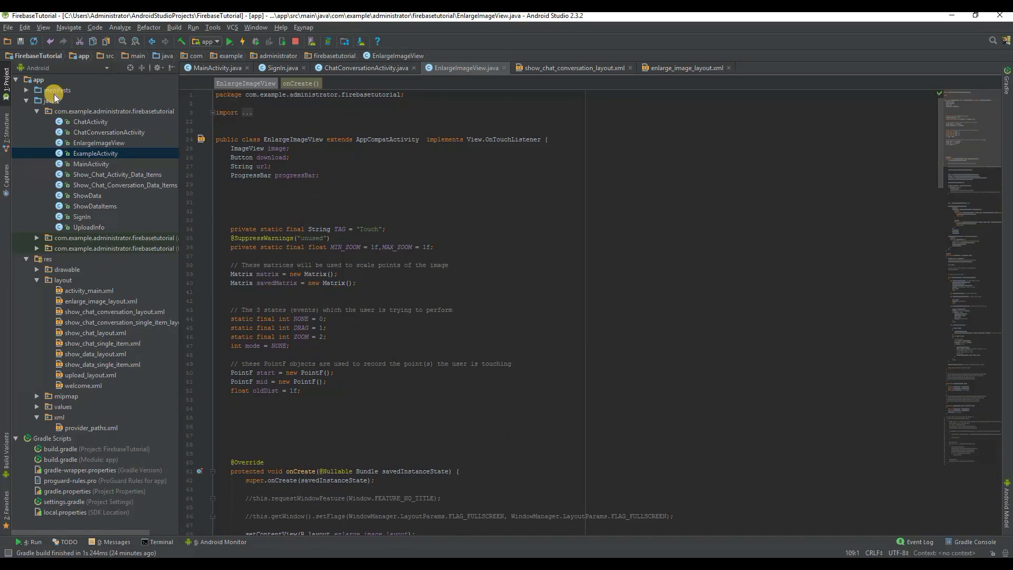
- Duplicate the ChatConversationActivity manifest entry and rename the copy to EnlargeImageView
click(240, 444)
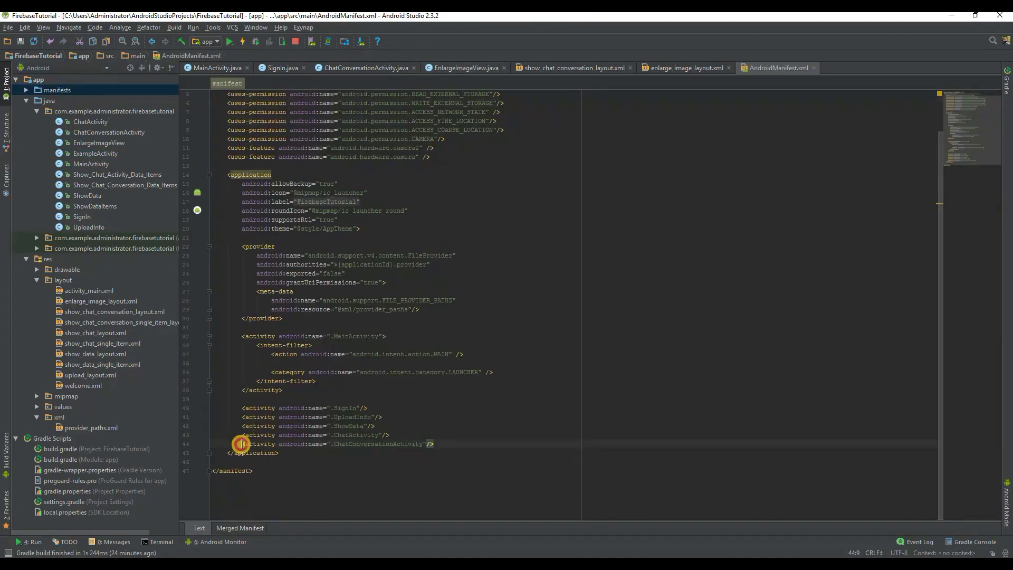
key(ctrl+d)
double_click(388, 452)
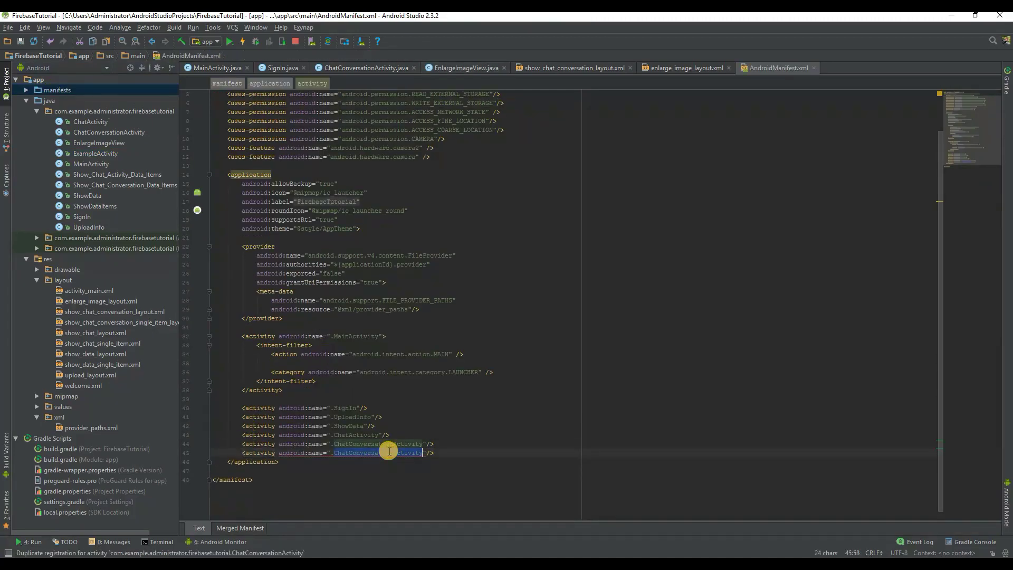
text(En)
key(Return)
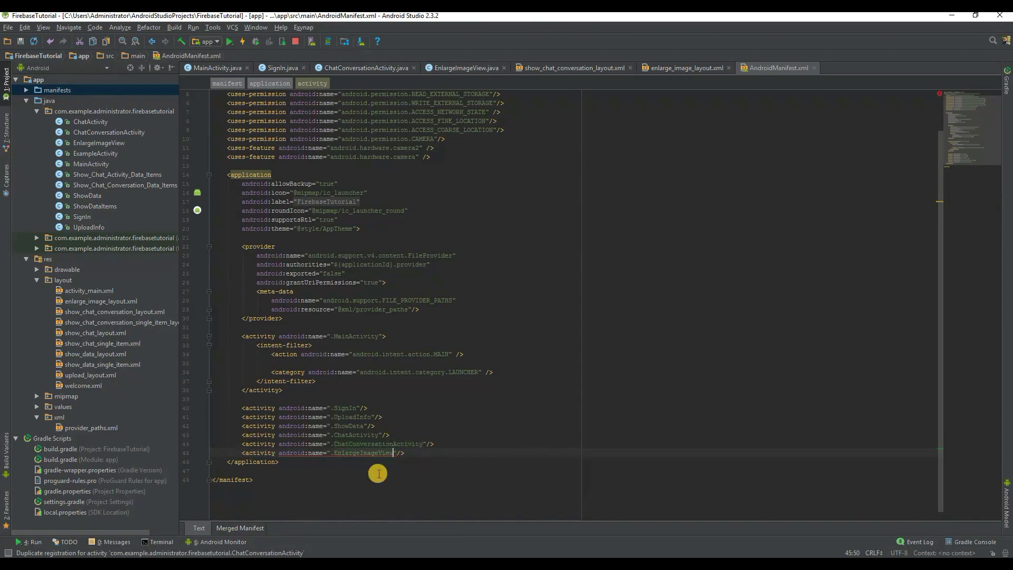
click(409, 451)
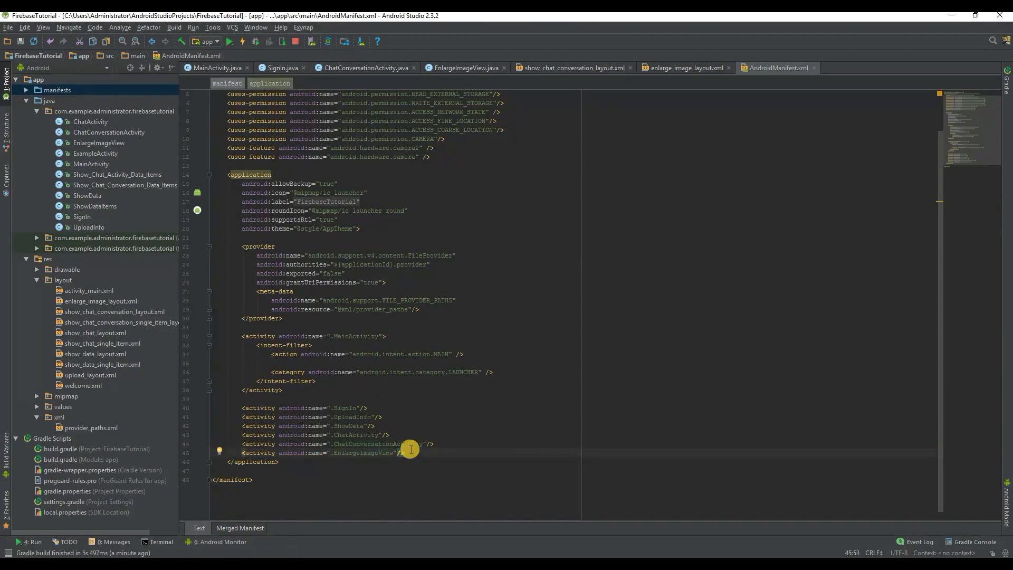
click(230, 42)
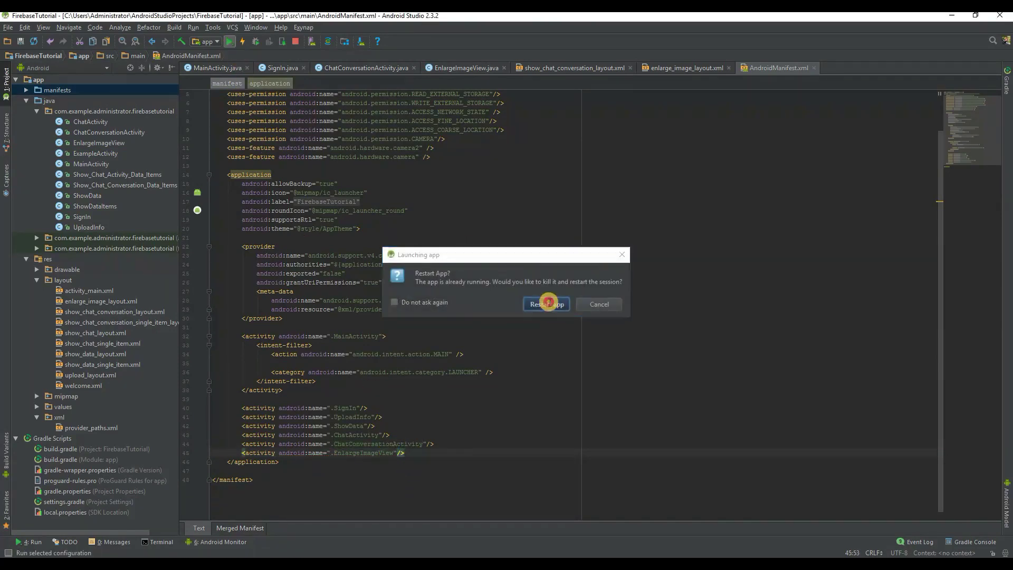
- Restart the already running app on both emulators
click(548, 303)
click(546, 361)
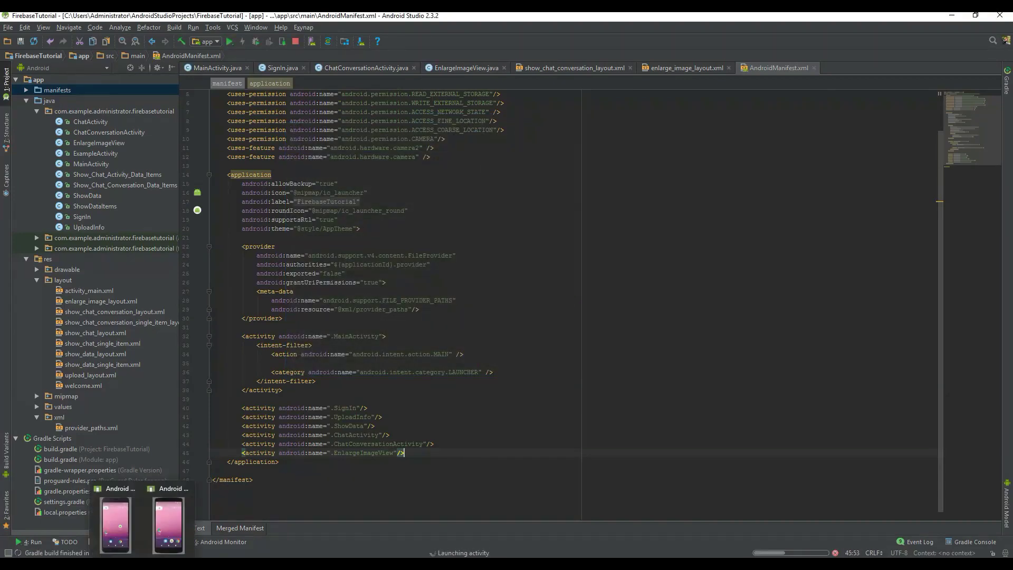
click(115, 523)
click(168, 522)
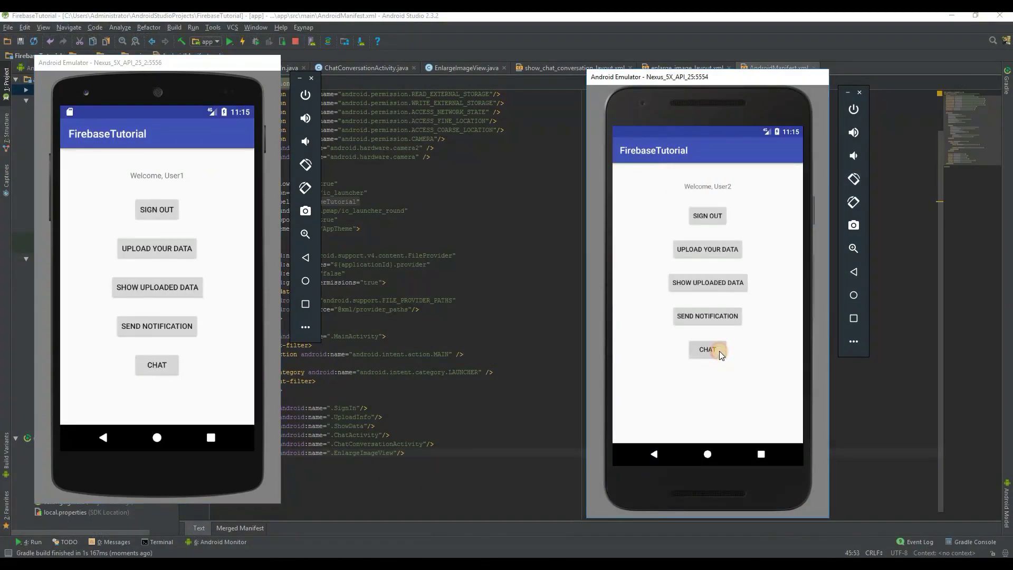
- Open User1's chat, enlarge images on both emulators, pinch-zoom the Google logo and tap DOWNLOAD
click(719, 351)
click(673, 188)
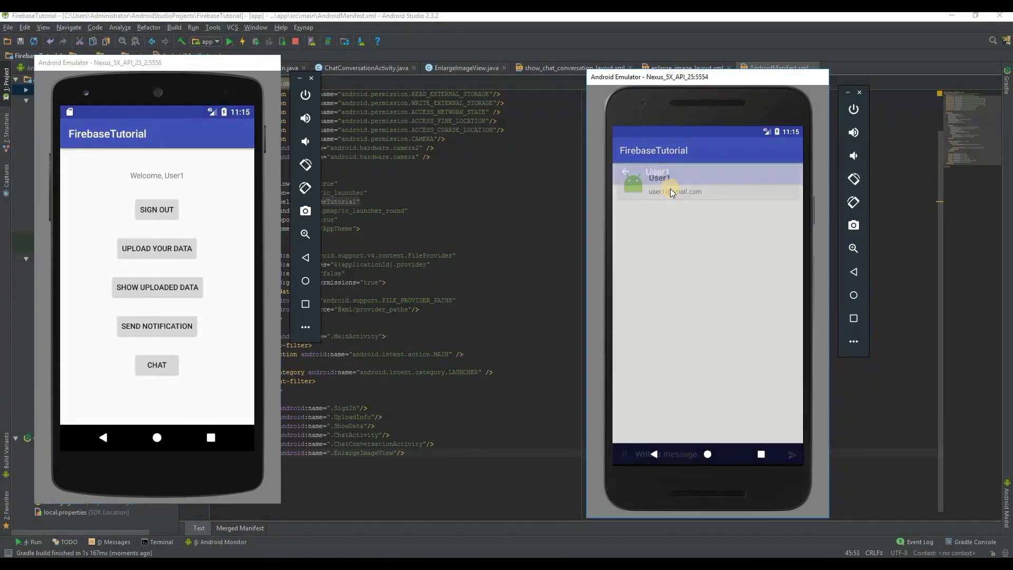
click(164, 368)
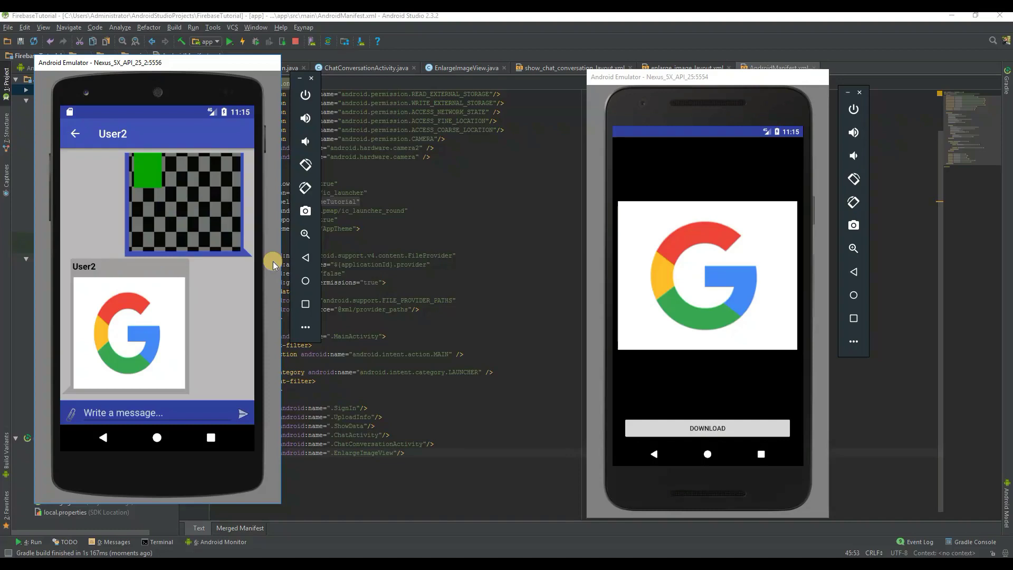
click(208, 252)
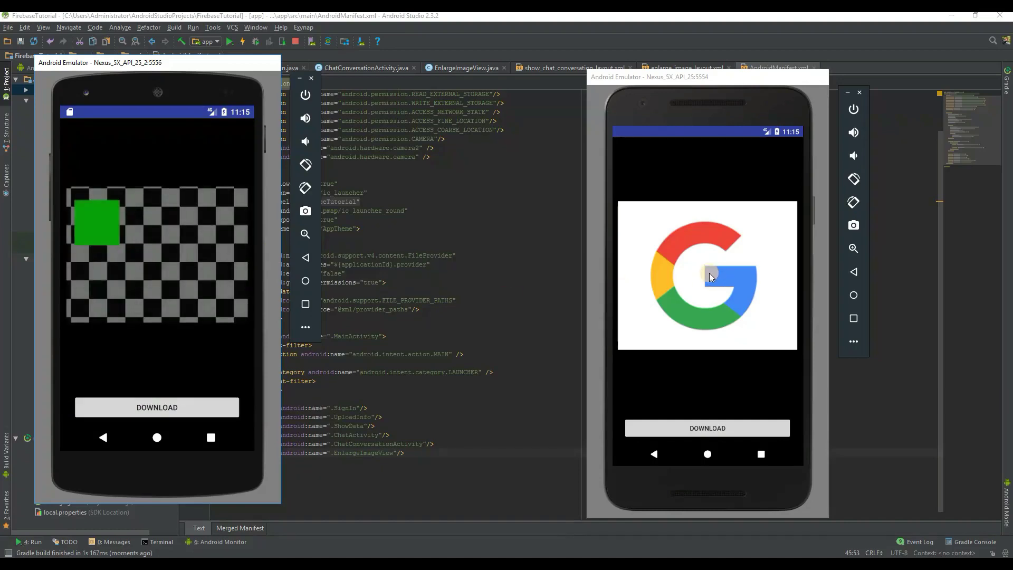
key(ctrl)
drag(705, 264, 718, 395)
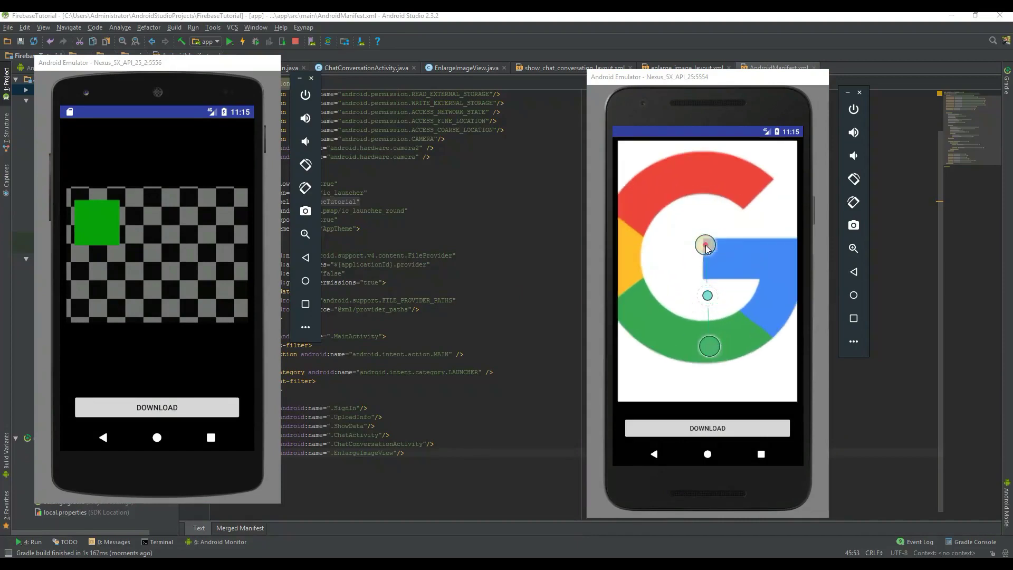
click(724, 428)
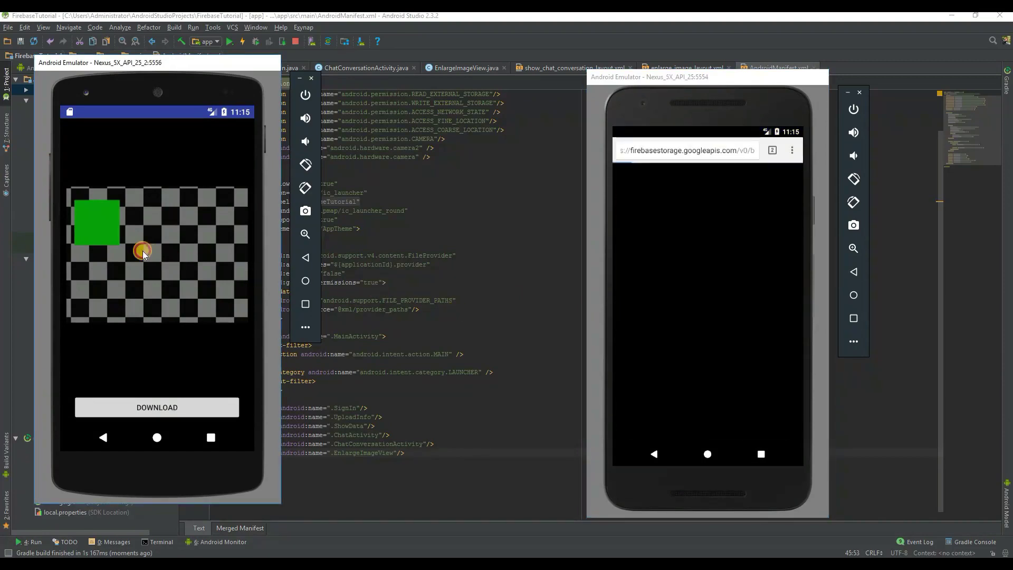
- Zoom and download the checkerboard image, and save the Google image, replacing the earlier file
drag(135, 213, 159, 237)
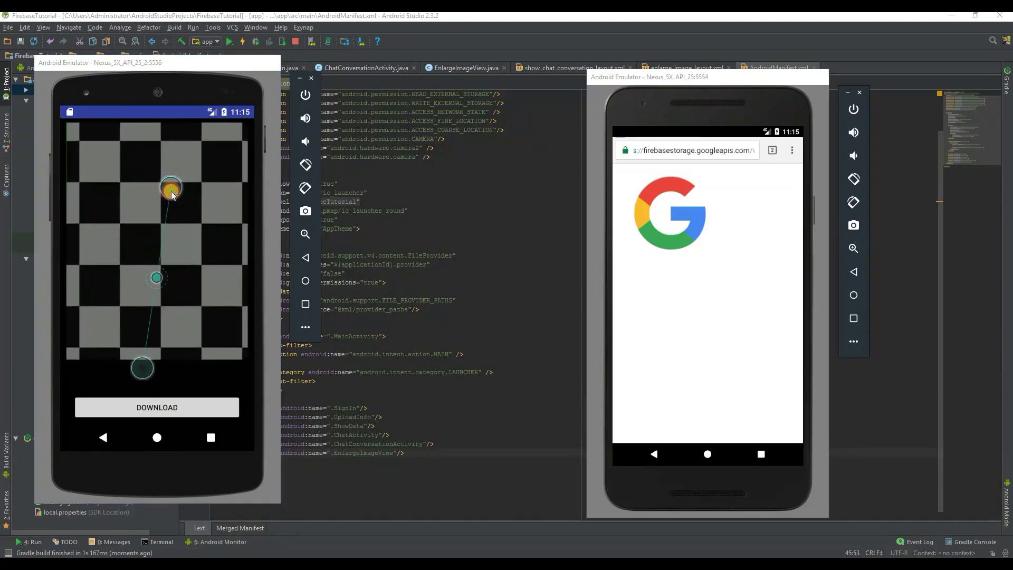
drag(159, 236, 163, 254)
click(199, 408)
click(680, 215)
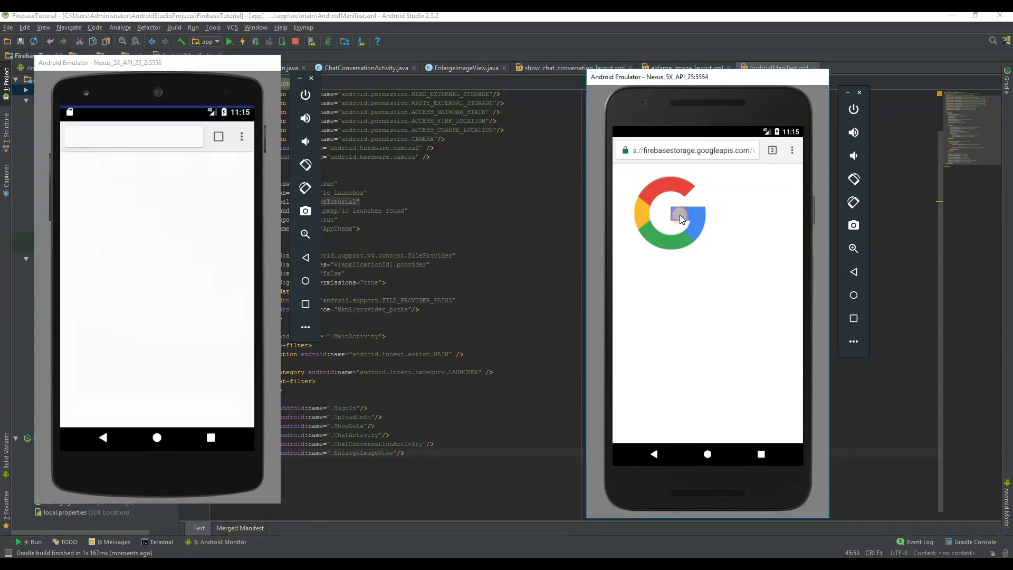
click(679, 259)
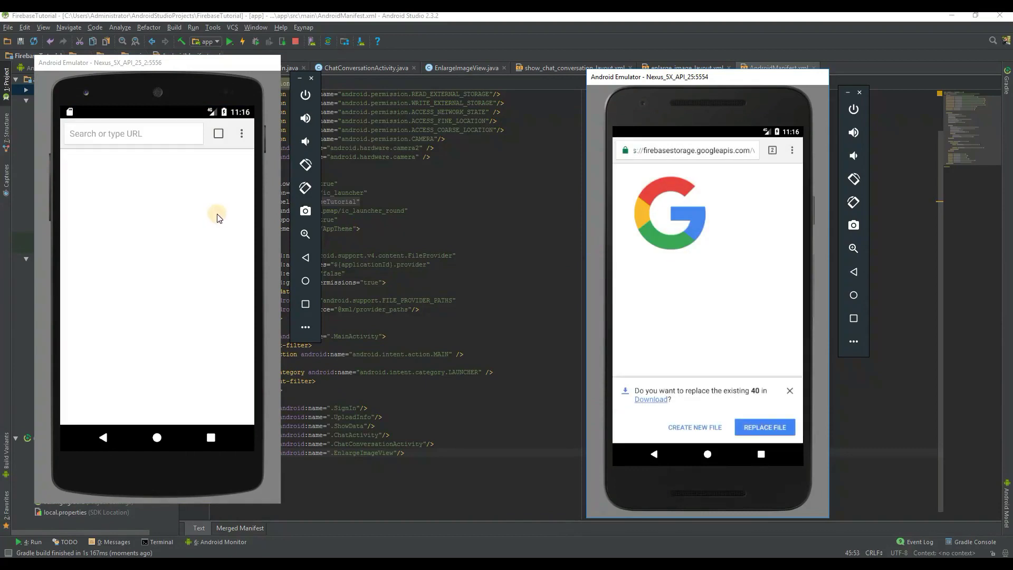
click(757, 426)
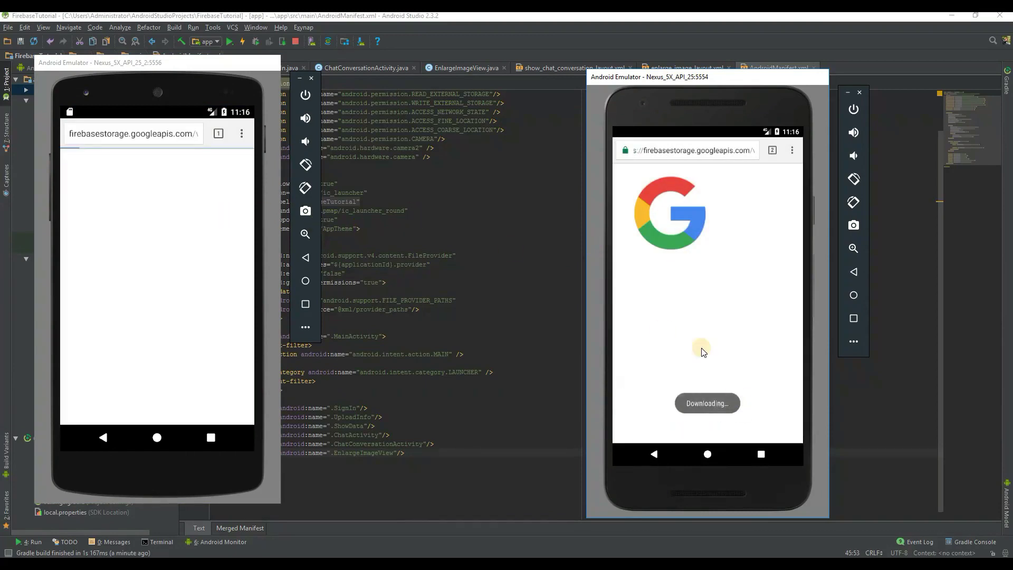
- Save the checkerboard image and open both downloaded pictures from the emulators' notifications
drag(641, 137, 644, 220)
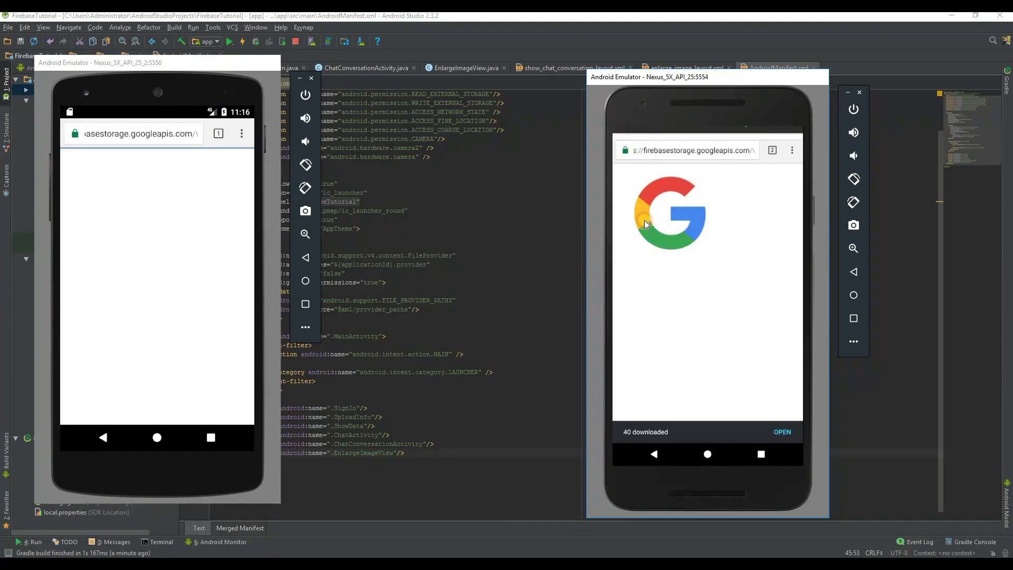
click(653, 197)
click(153, 196)
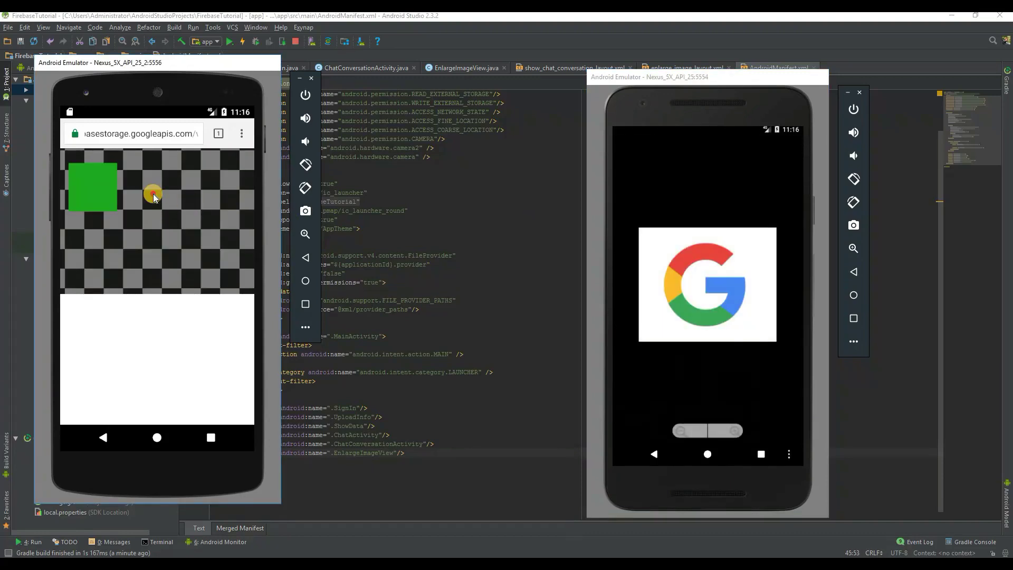
click(150, 190)
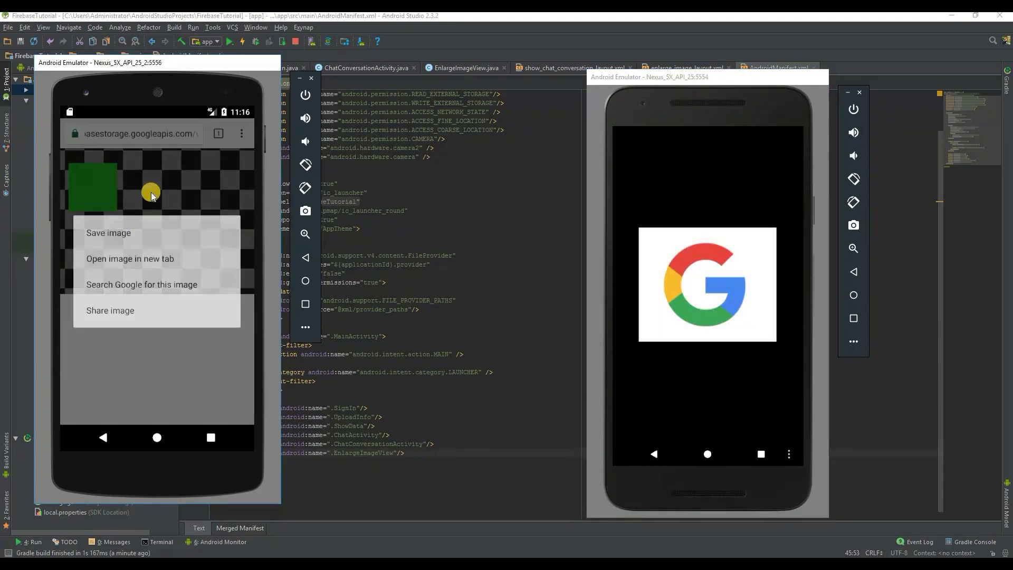
drag(135, 115, 179, 206)
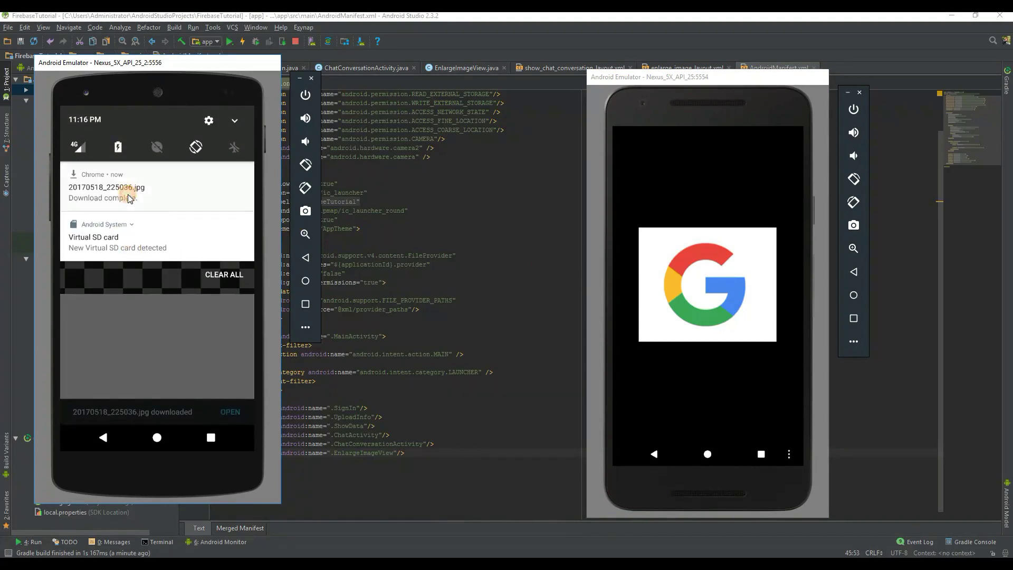
click(127, 198)
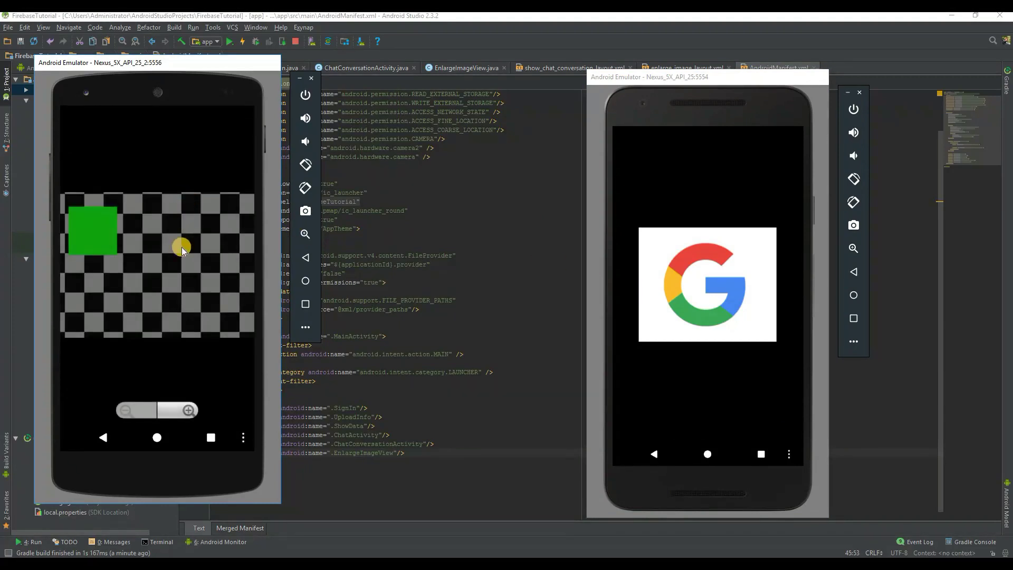
click(109, 434)
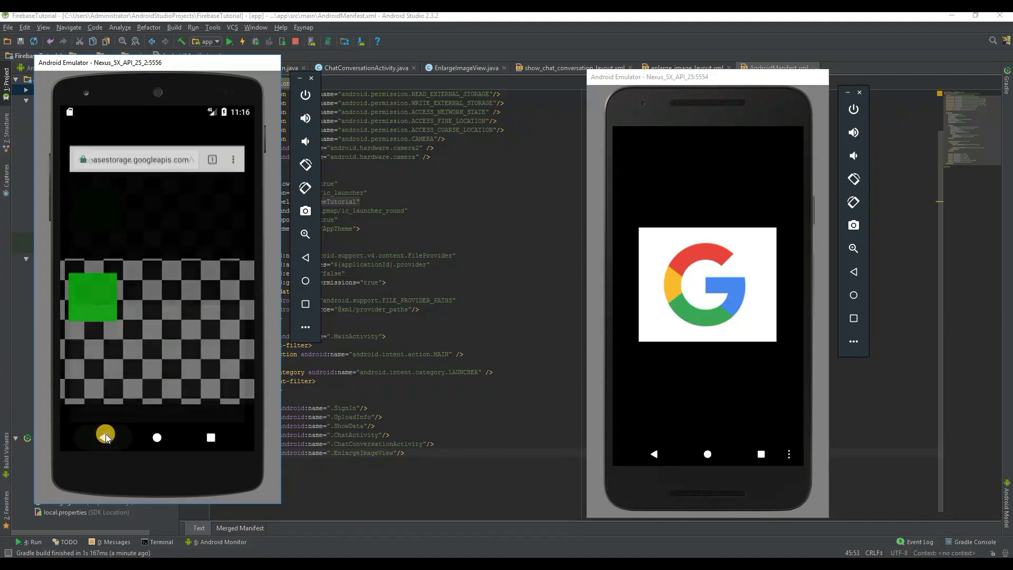
click(674, 289)
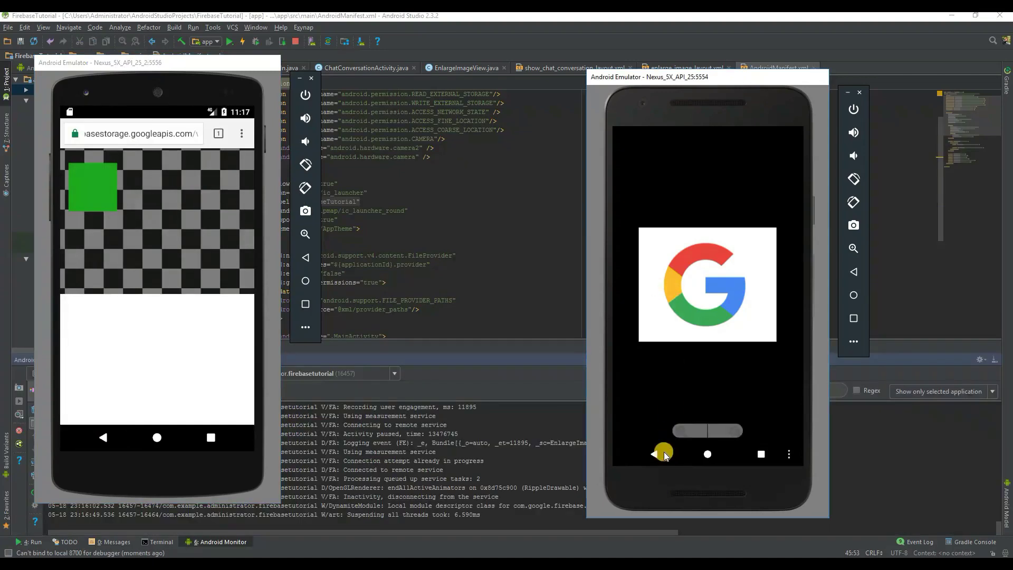